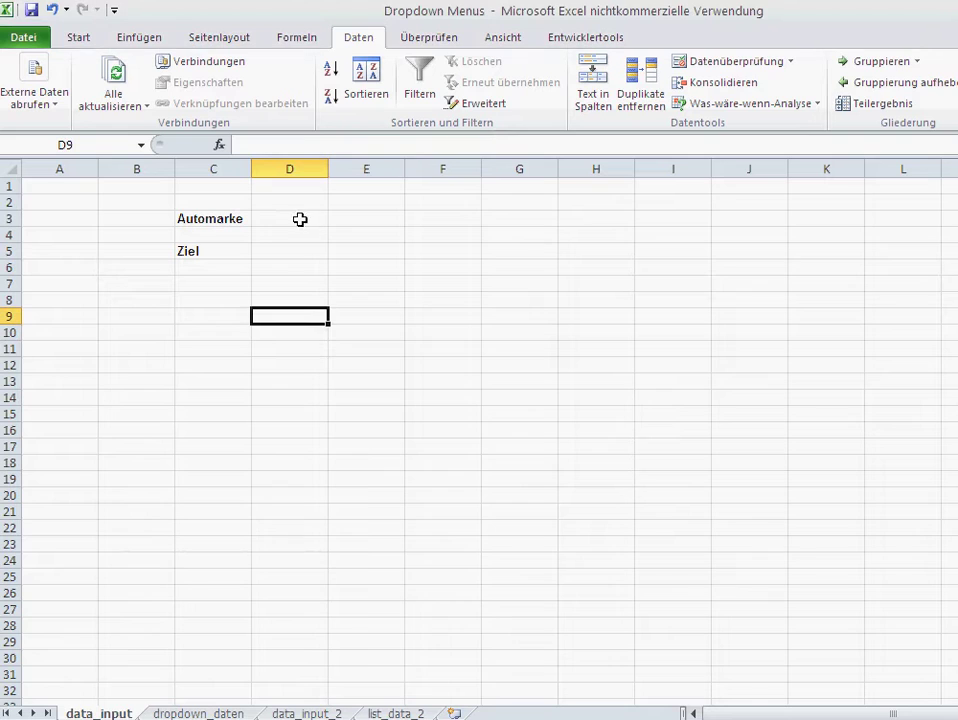
Step: Select D3 on data_input, then view the brand and destination lists on dropdown_daten
click(300, 219)
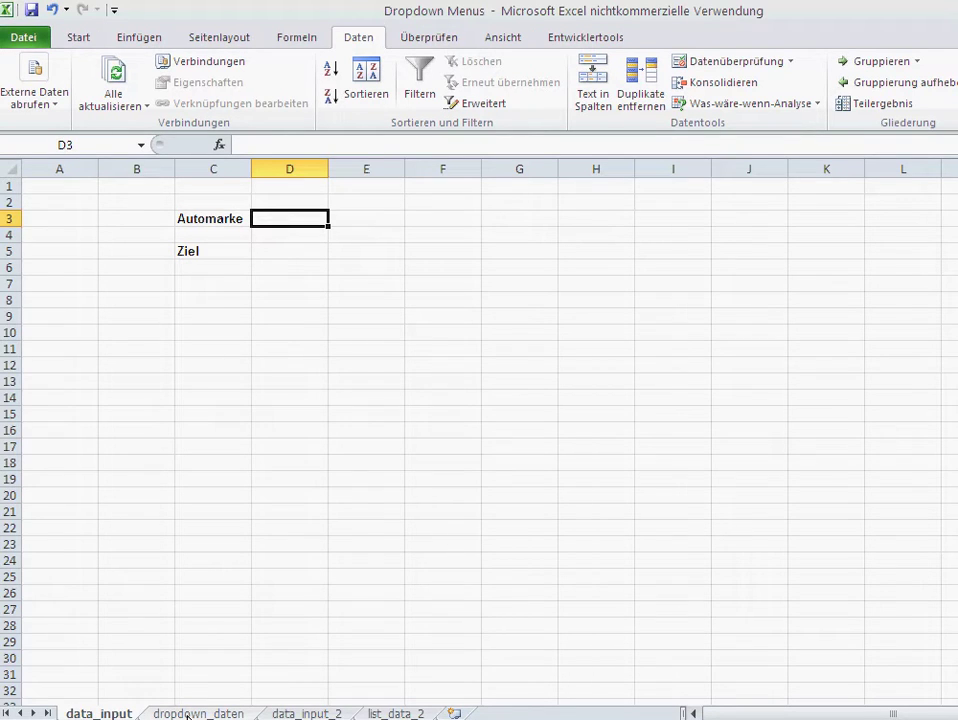
click(188, 714)
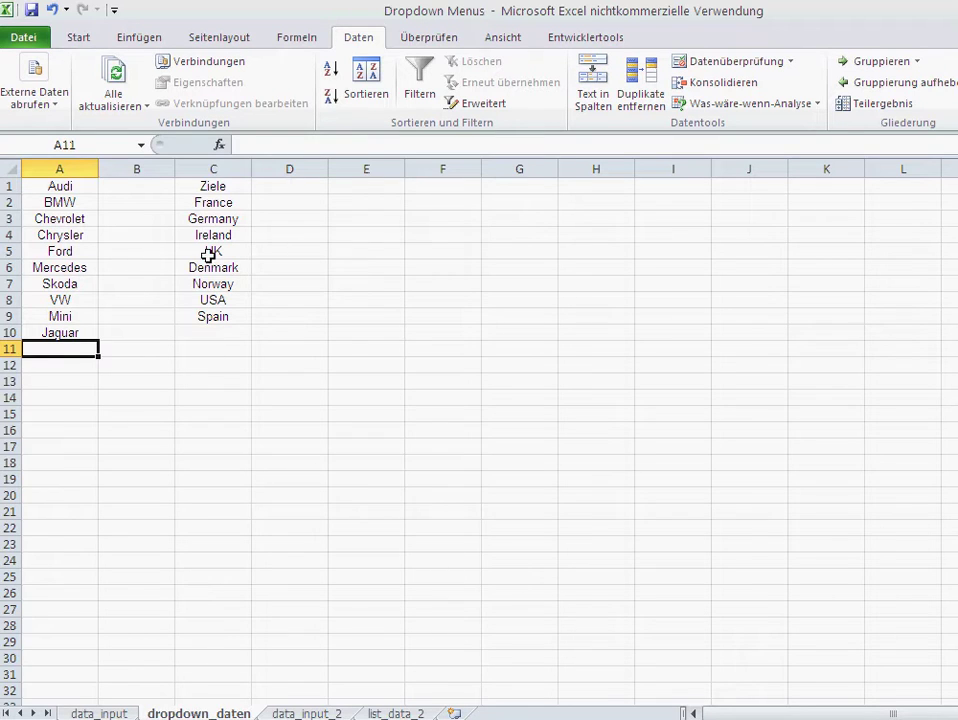
Step: Flip between the data_input and dropdown_daten sheets, ending on data_input
click(102, 713)
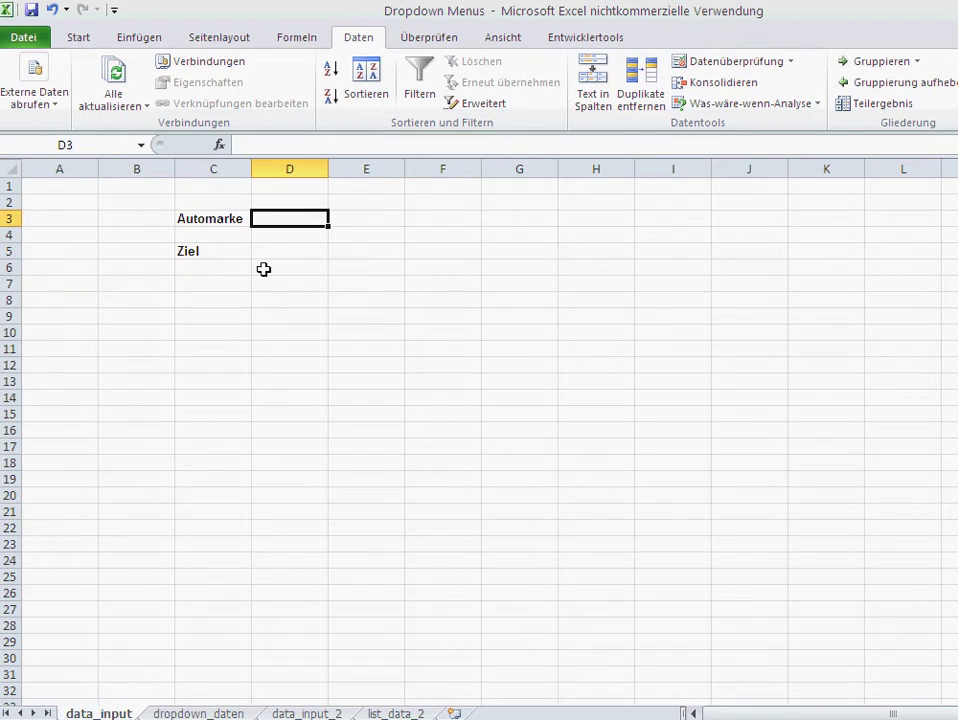
click(210, 712)
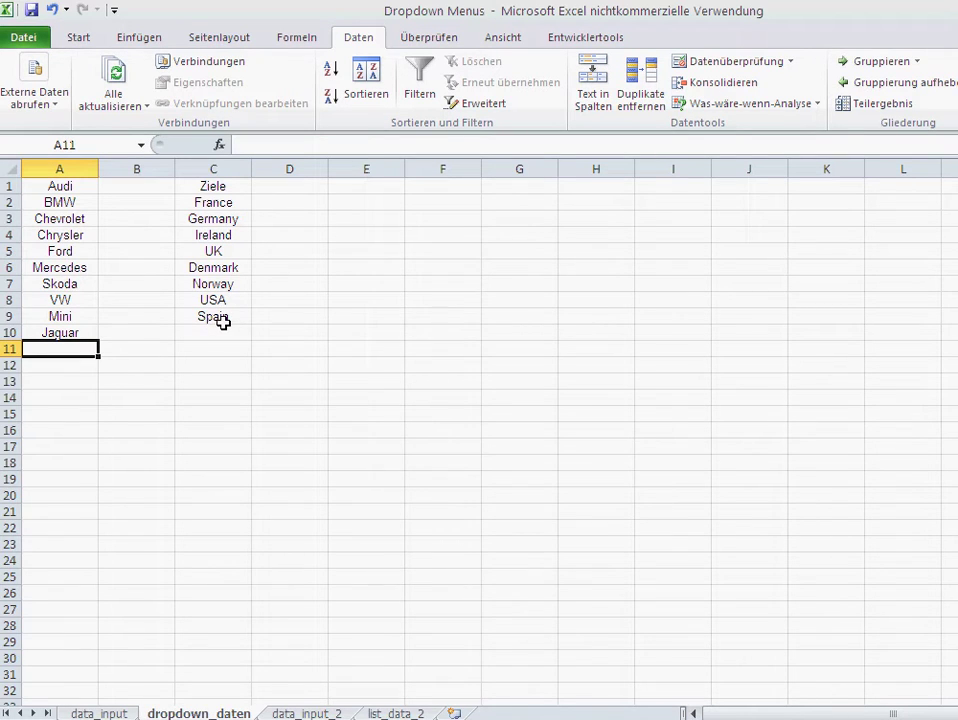
click(103, 713)
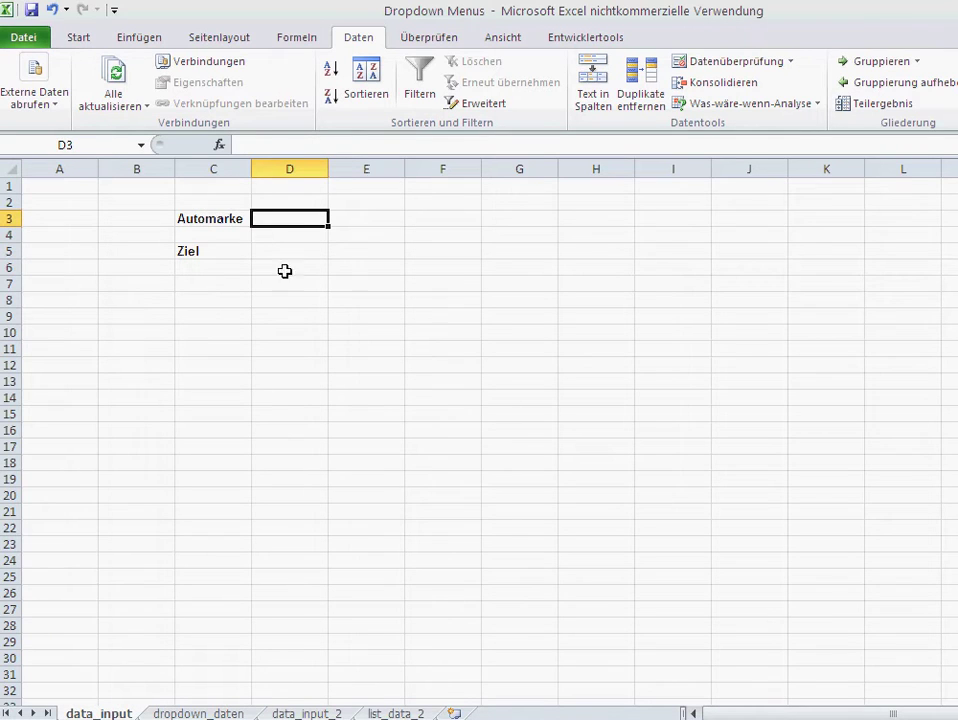
Step: Give D3 a list validation with source =dropdown_daten!$A:$A
click(790, 63)
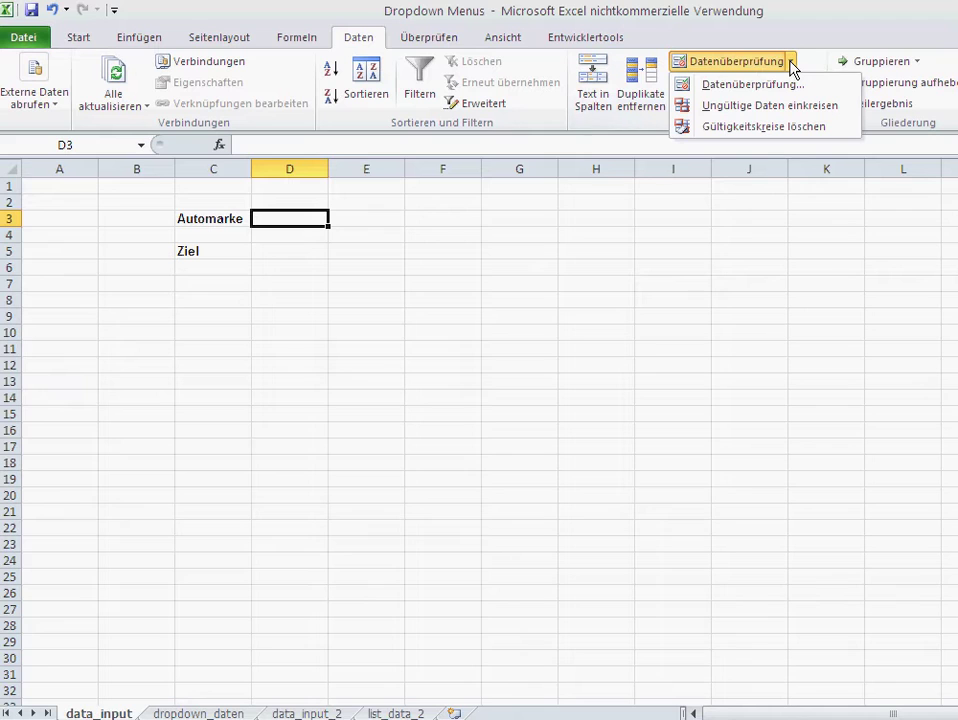
click(780, 86)
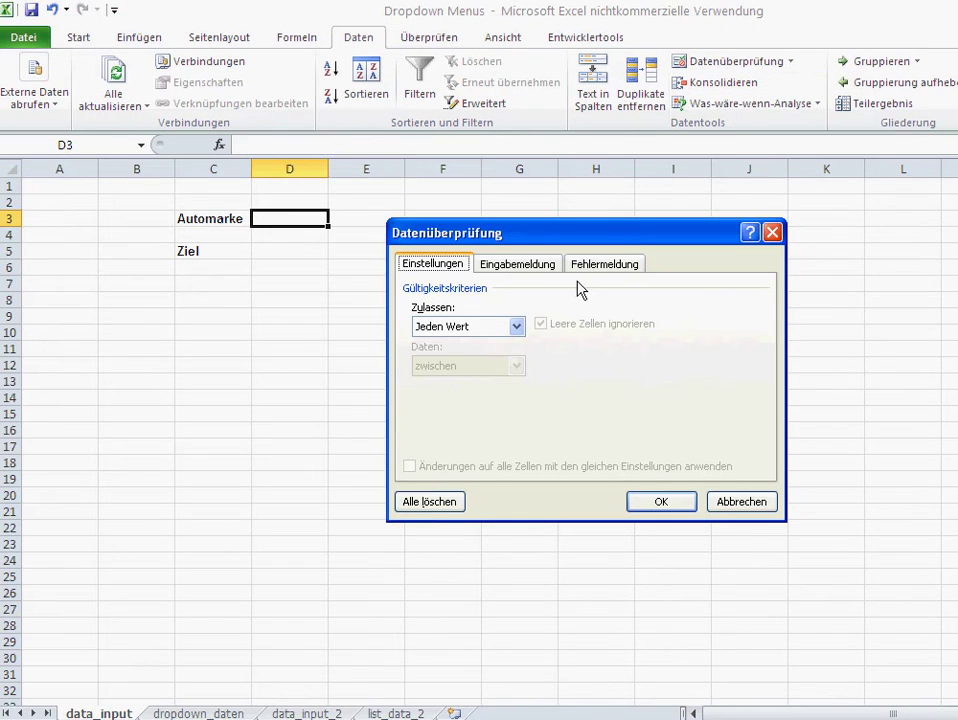
click(481, 330)
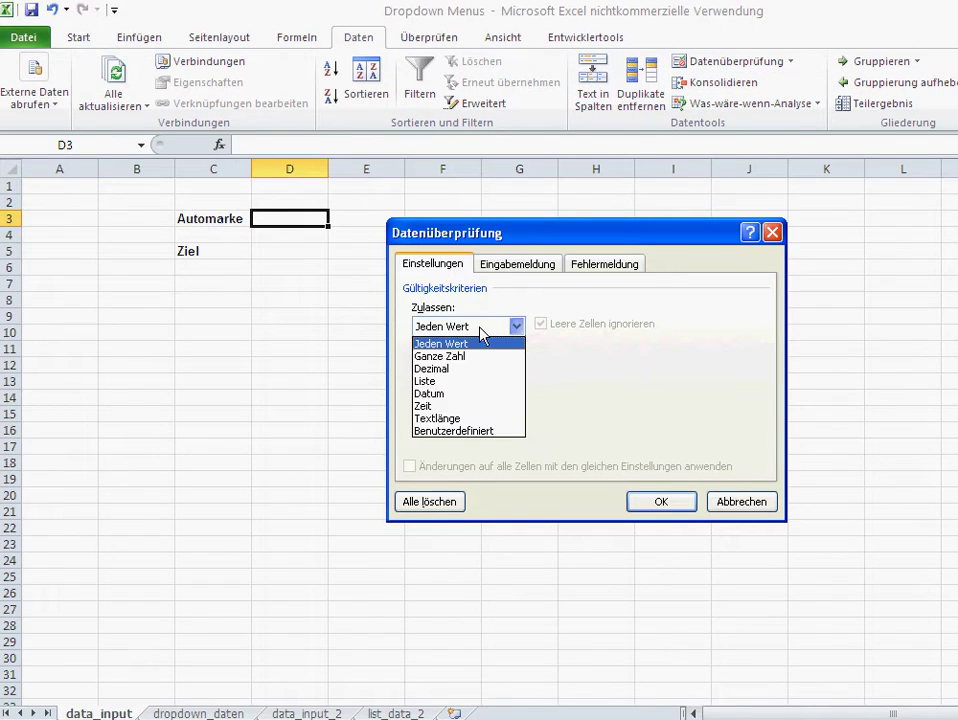
click(475, 380)
click(475, 403)
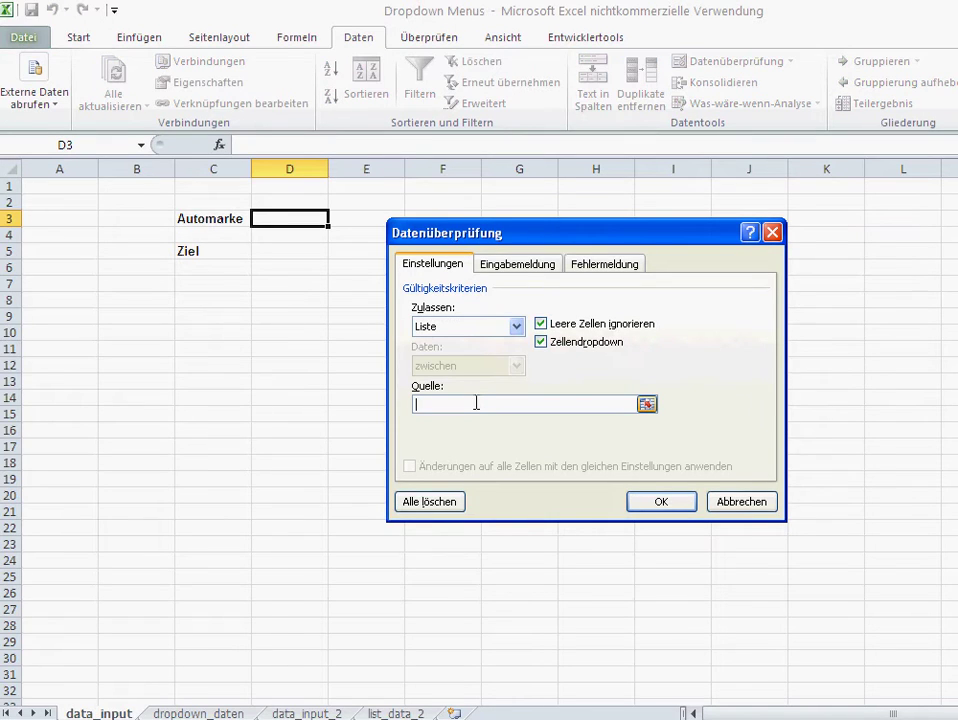
click(228, 712)
click(69, 169)
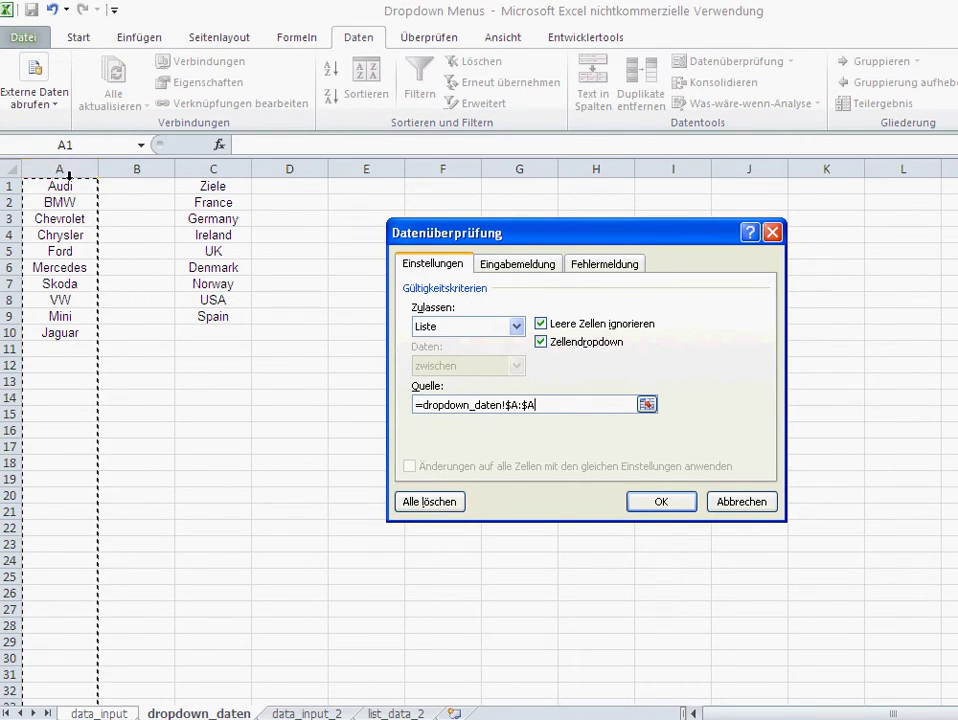
drag(62, 186, 57, 334)
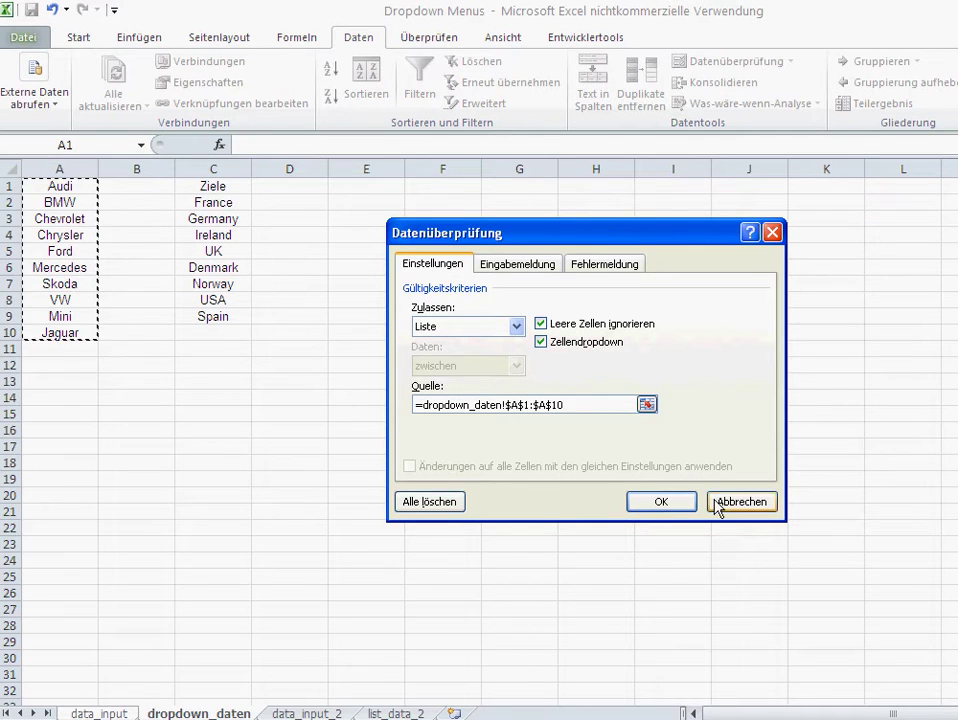
click(60, 166)
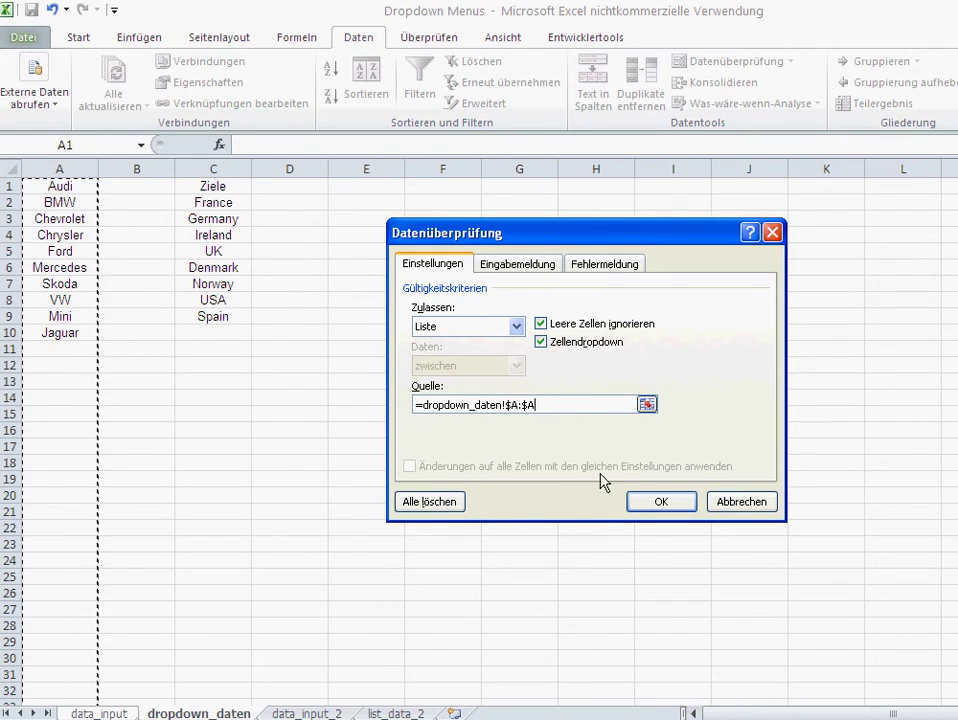
click(645, 503)
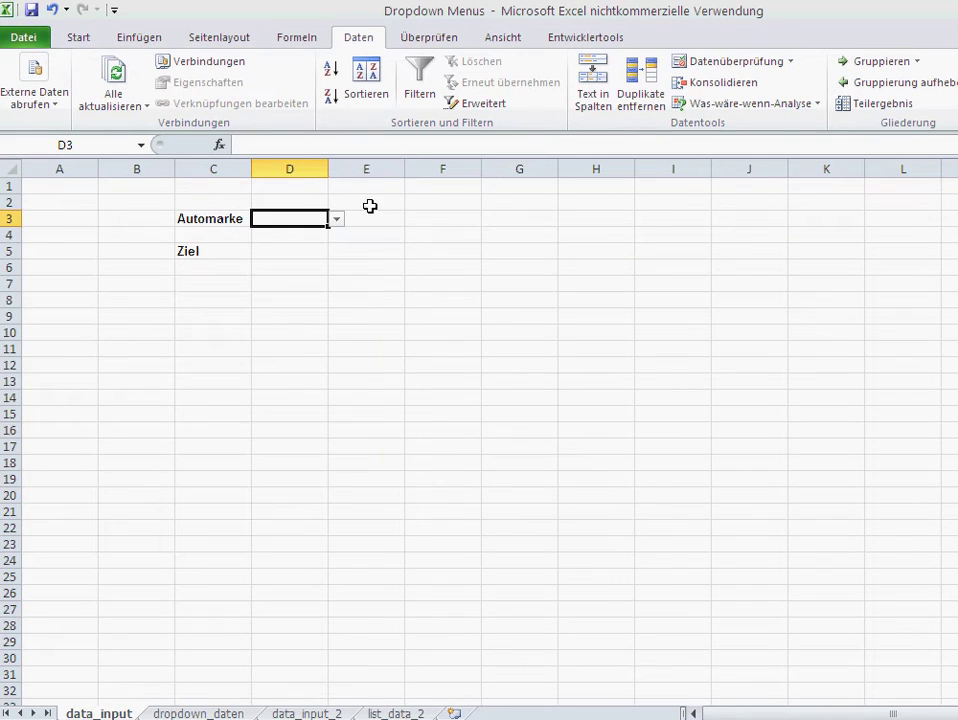
Step: Choose Chevrolet from D3's new brand dropdown and return to dropdown_daten
click(337, 219)
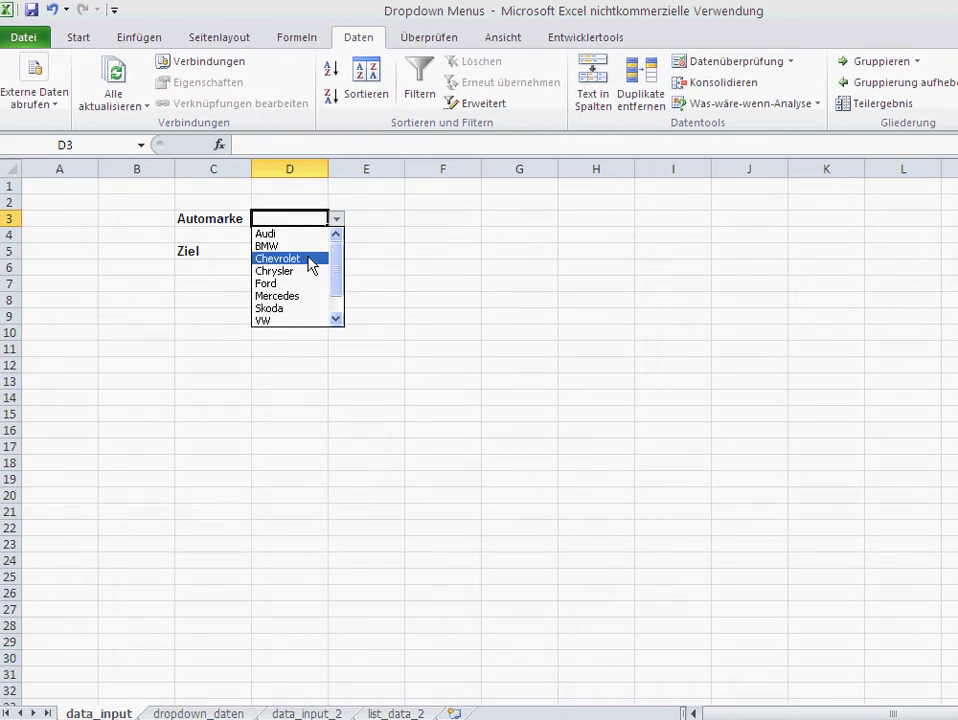
click(310, 258)
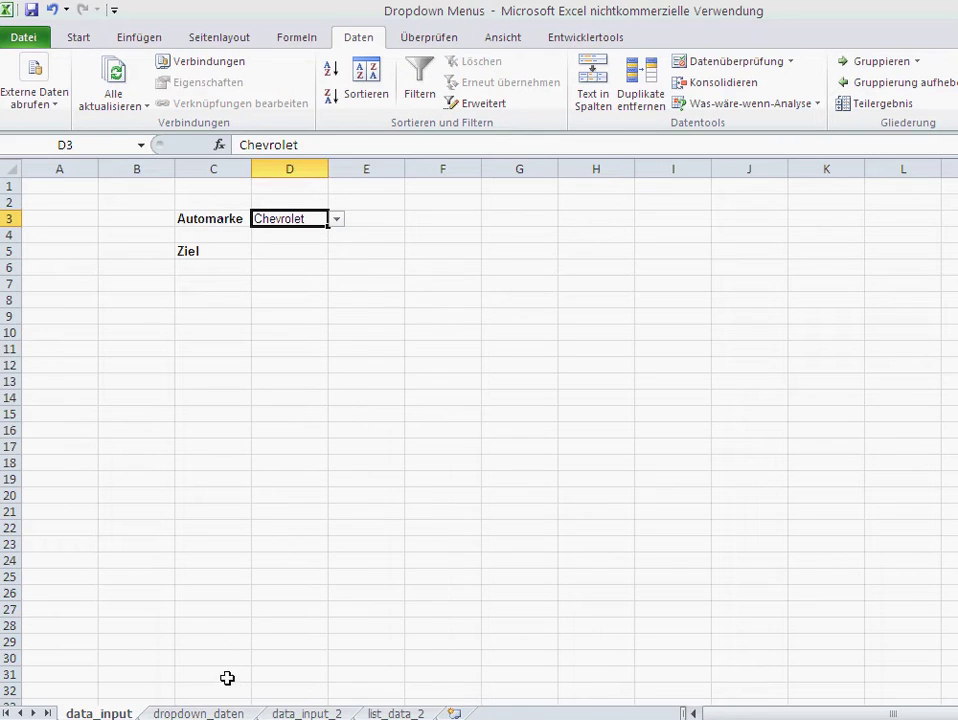
click(199, 713)
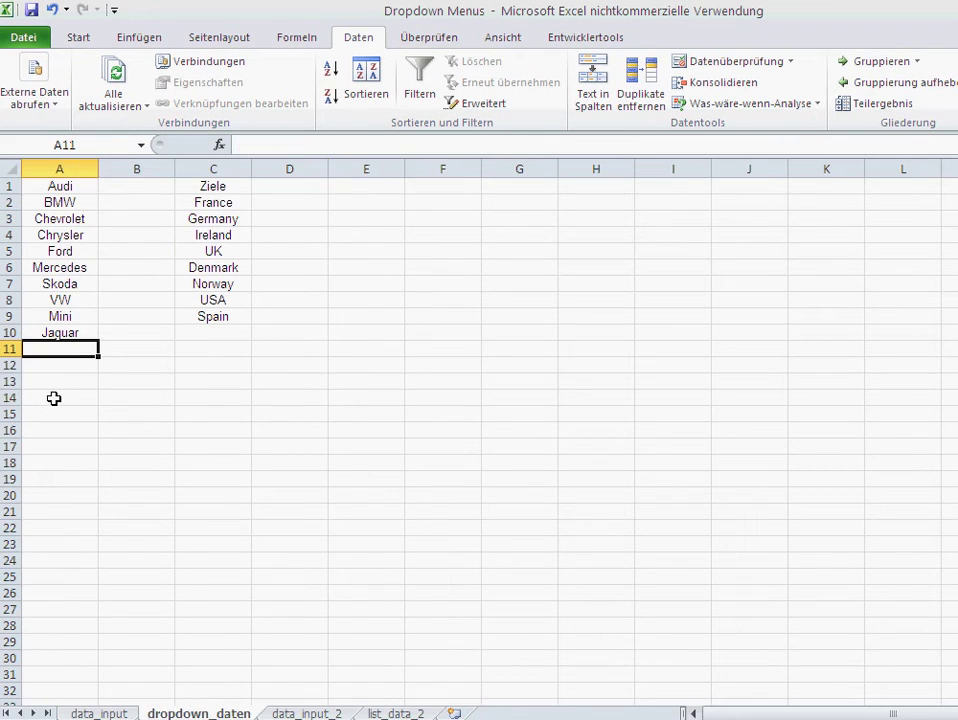
Step: Add Aston Martin to the brand list in A11, removing a stray Mini entry
text(Ast)
key(BackSpace)
key(BackSpace)
key(BackSpace)
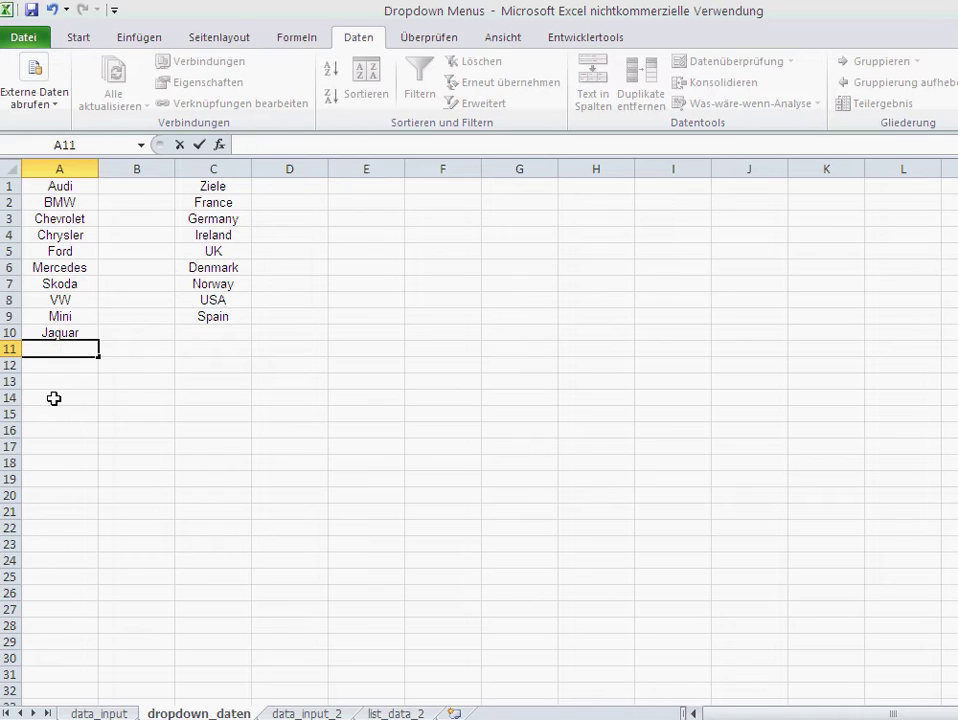
text(Aston)
text( Martin)
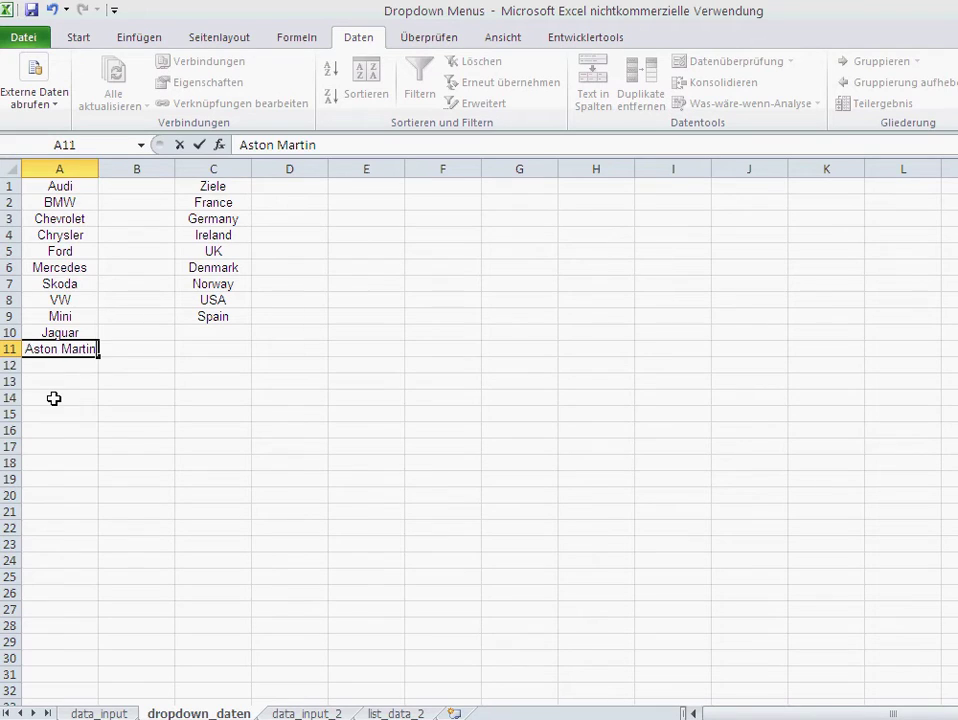
key(Return)
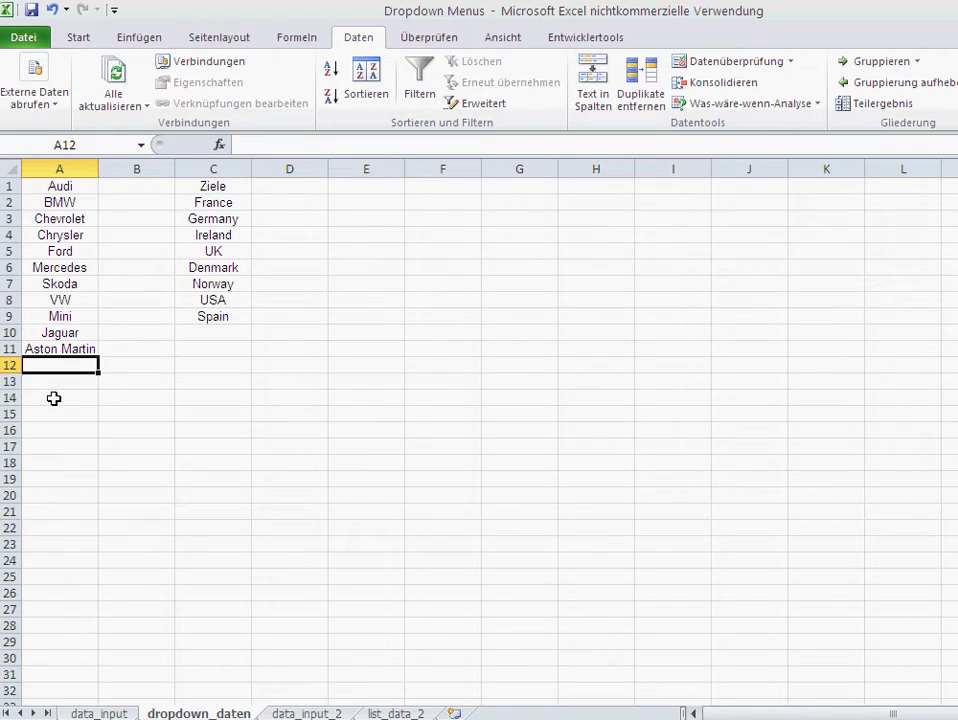
text(Mini)
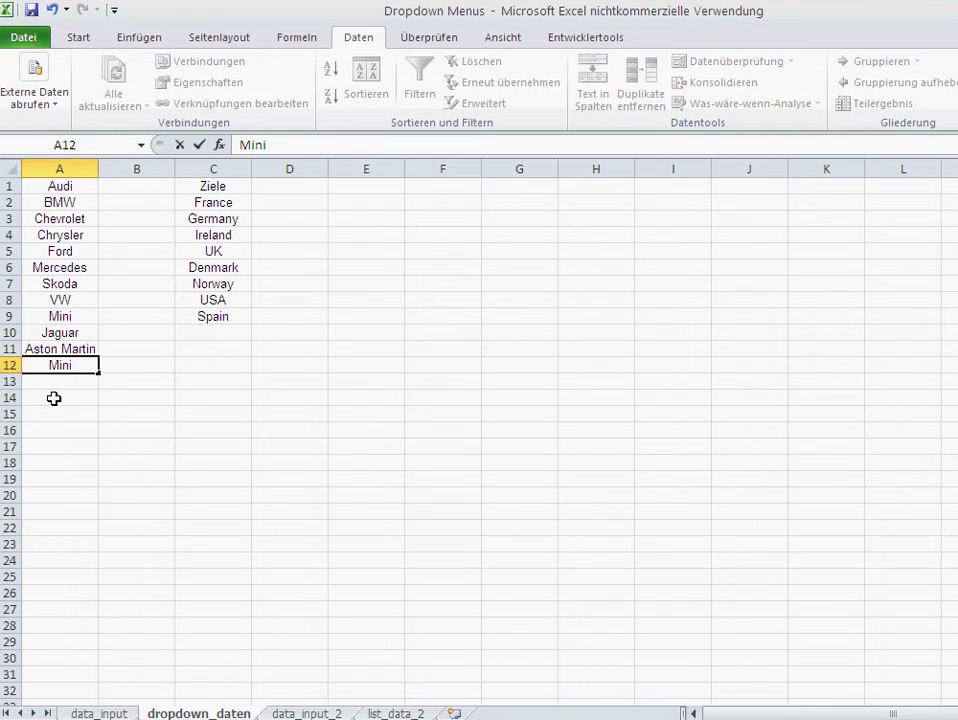
key(Return)
key(Up)
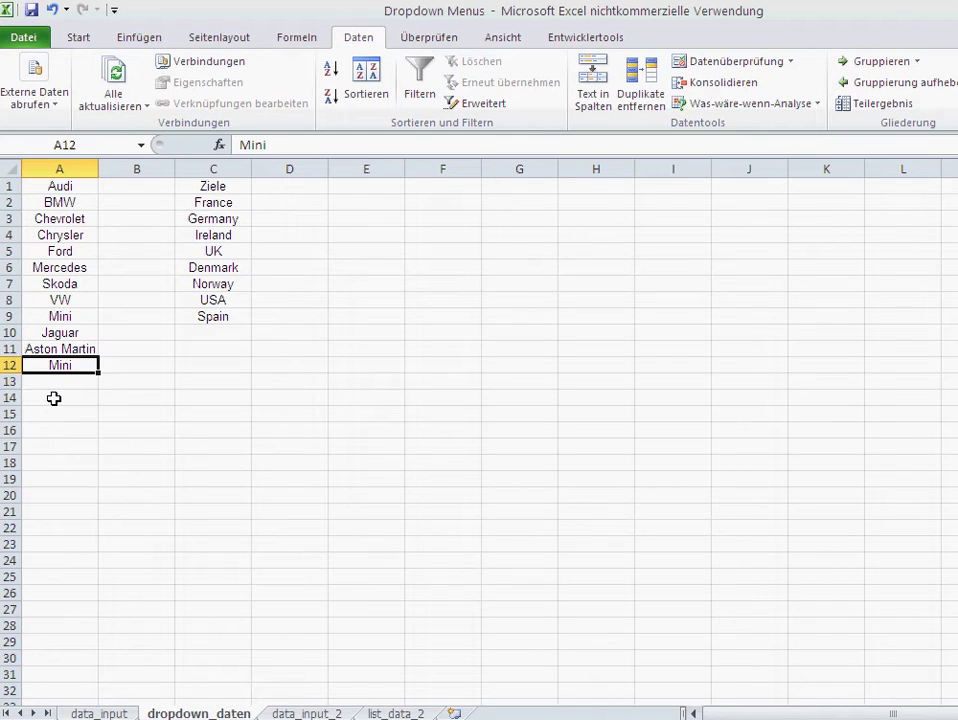
key(Delete)
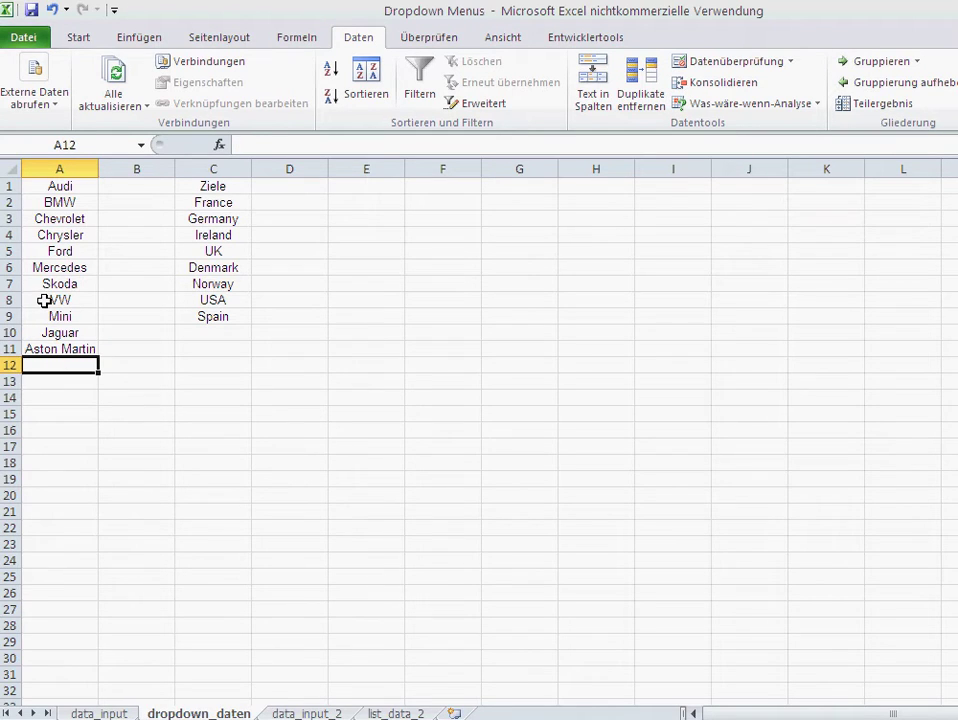
Step: Replace VW in A8 with Ferrari and go back to data_input
click(46, 299)
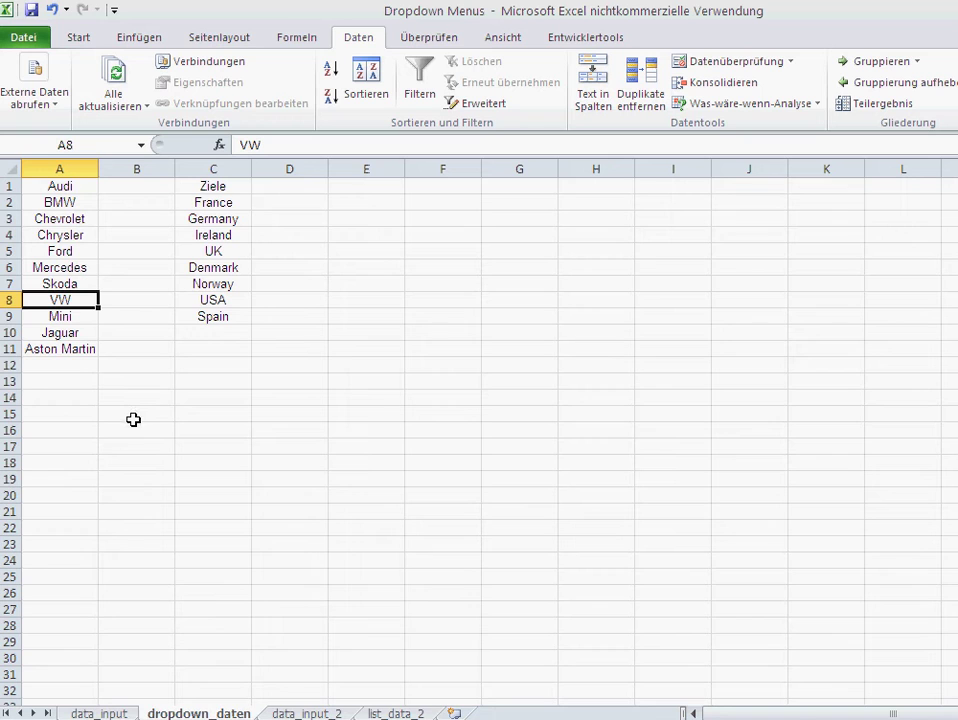
text(Ferrari)
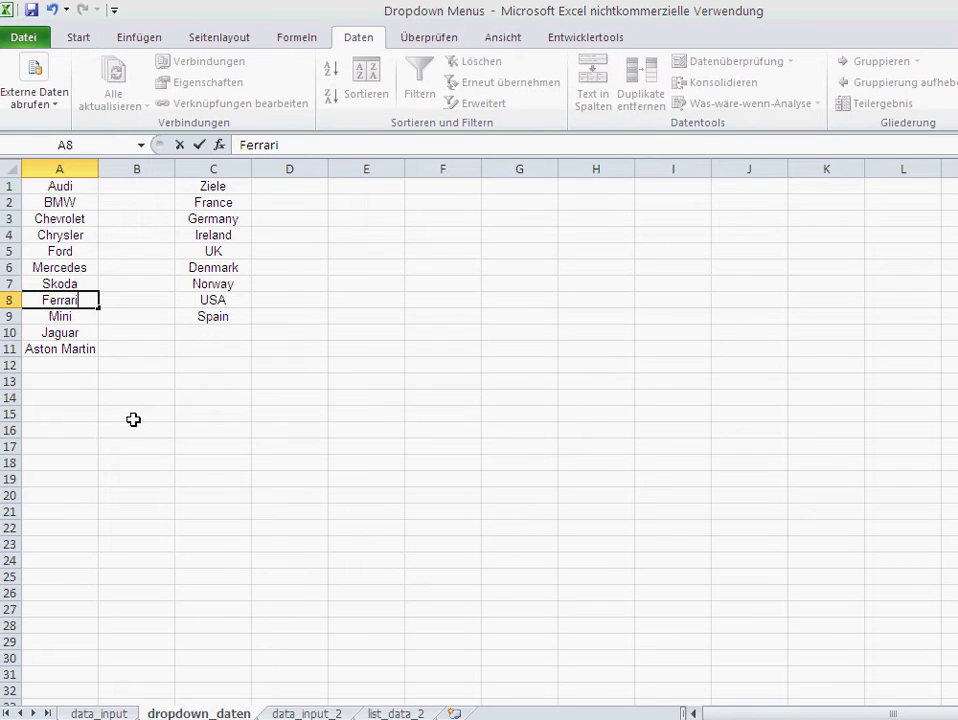
key(Return)
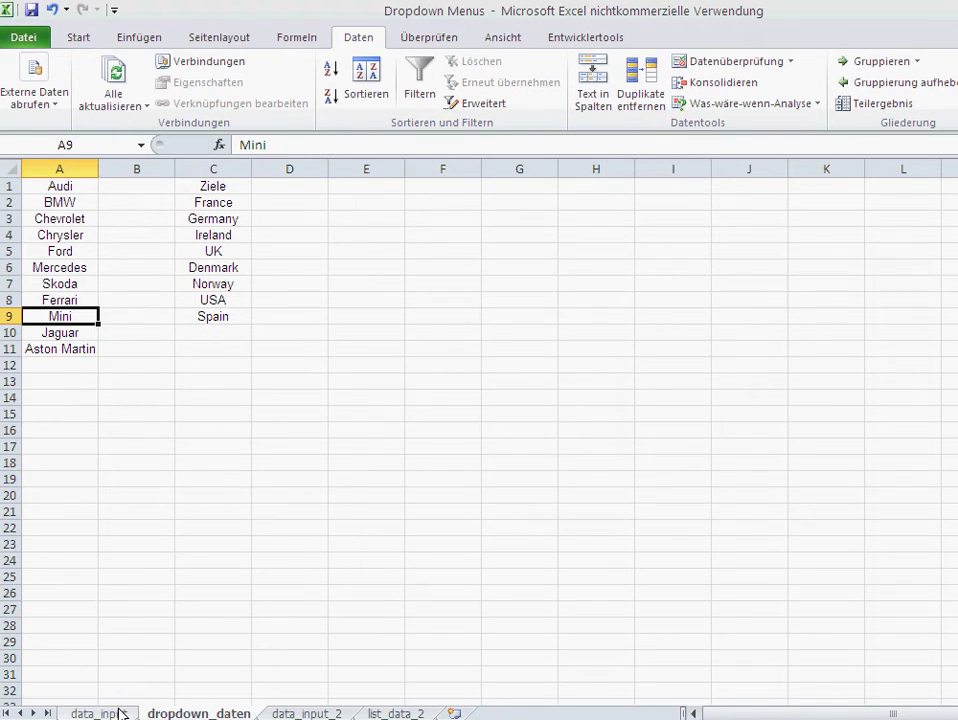
click(108, 713)
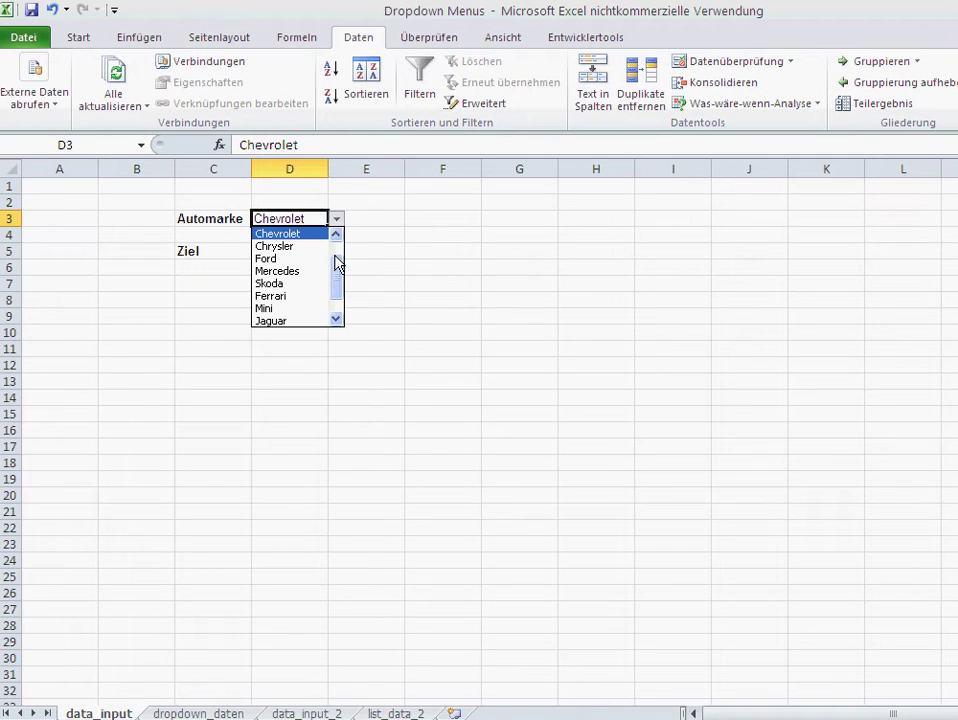
Step: Browse D3's brand dropdown without changing it, then switch to dropdown_daten
drag(336, 261, 336, 284)
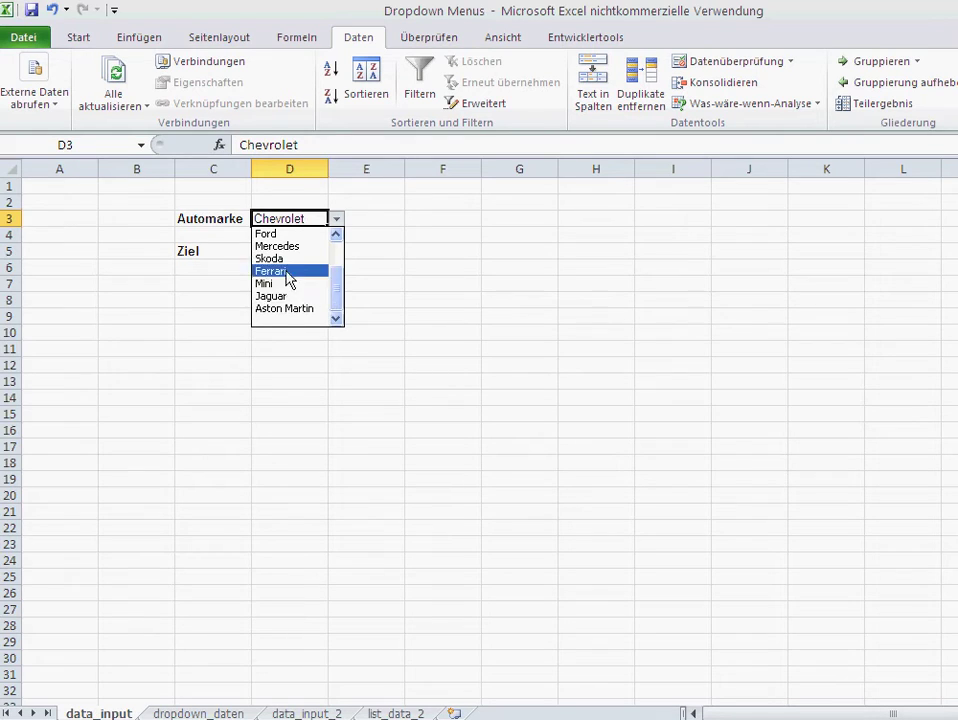
drag(336, 298, 338, 274)
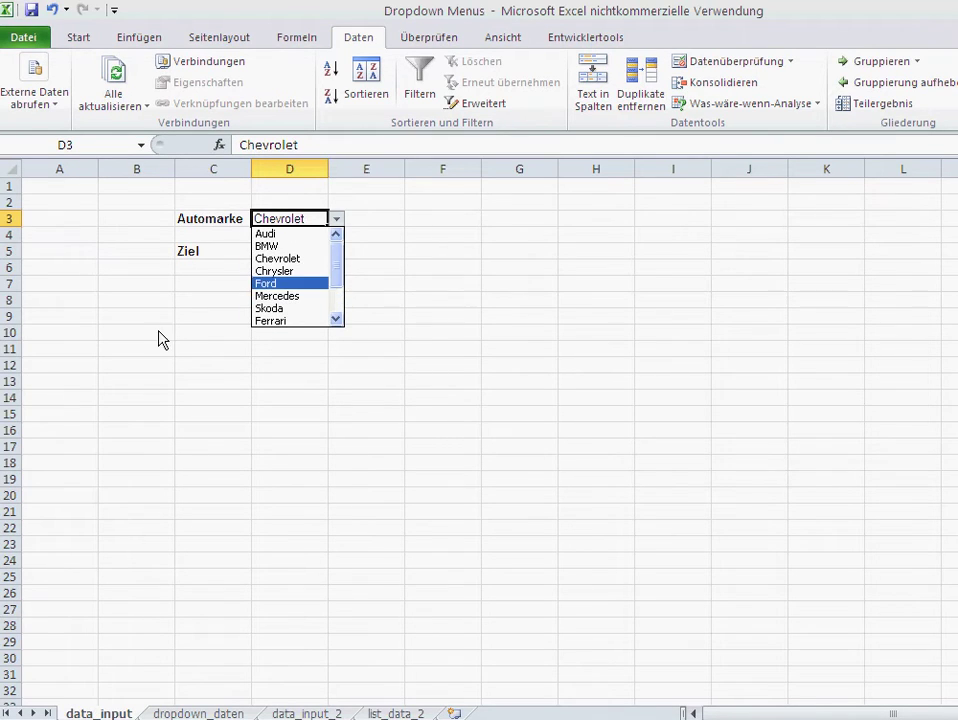
key(Escape)
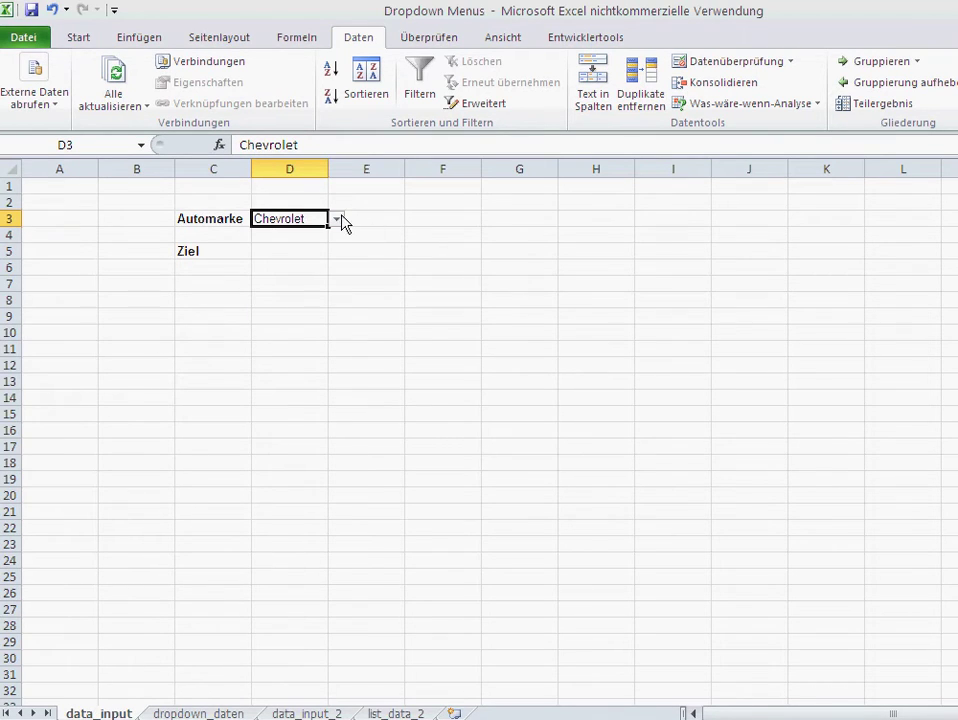
click(337, 218)
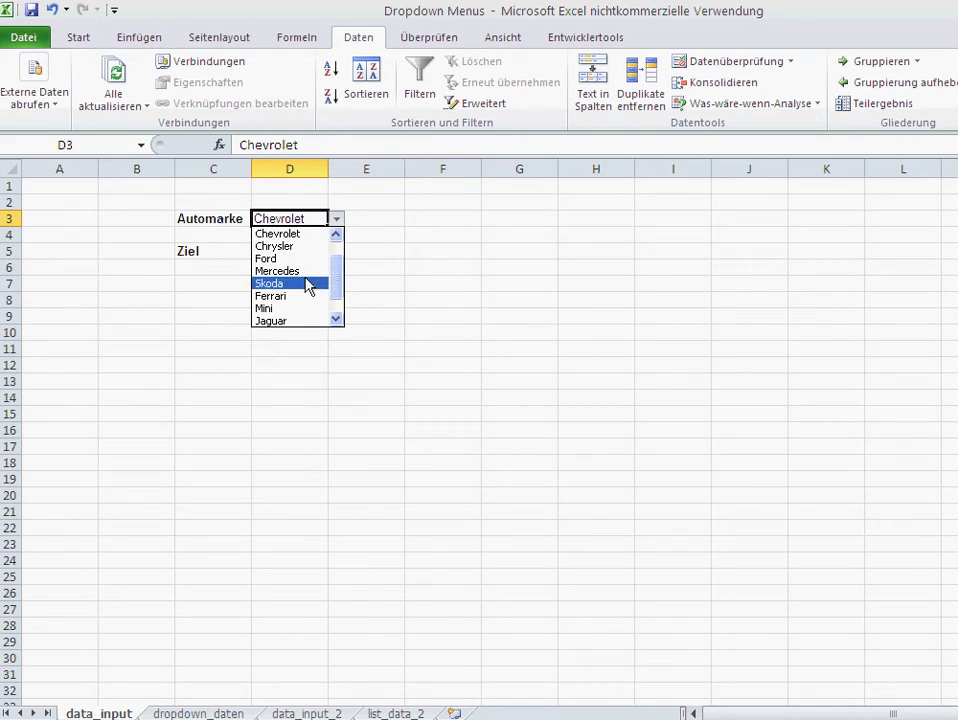
drag(336, 280, 337, 300)
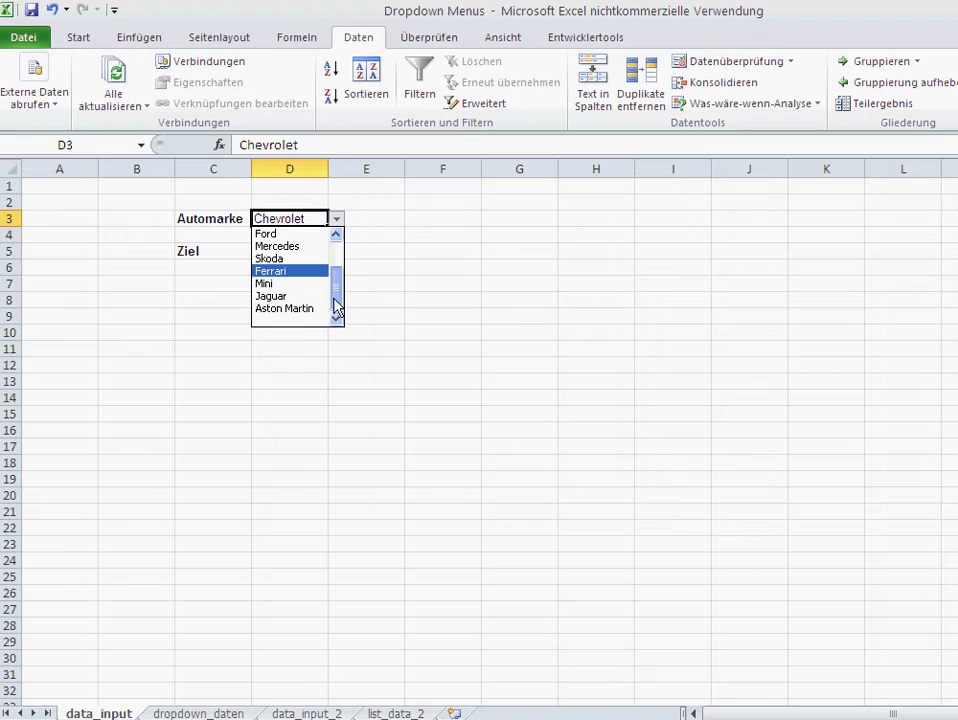
drag(337, 300, 310, 248)
key(Escape)
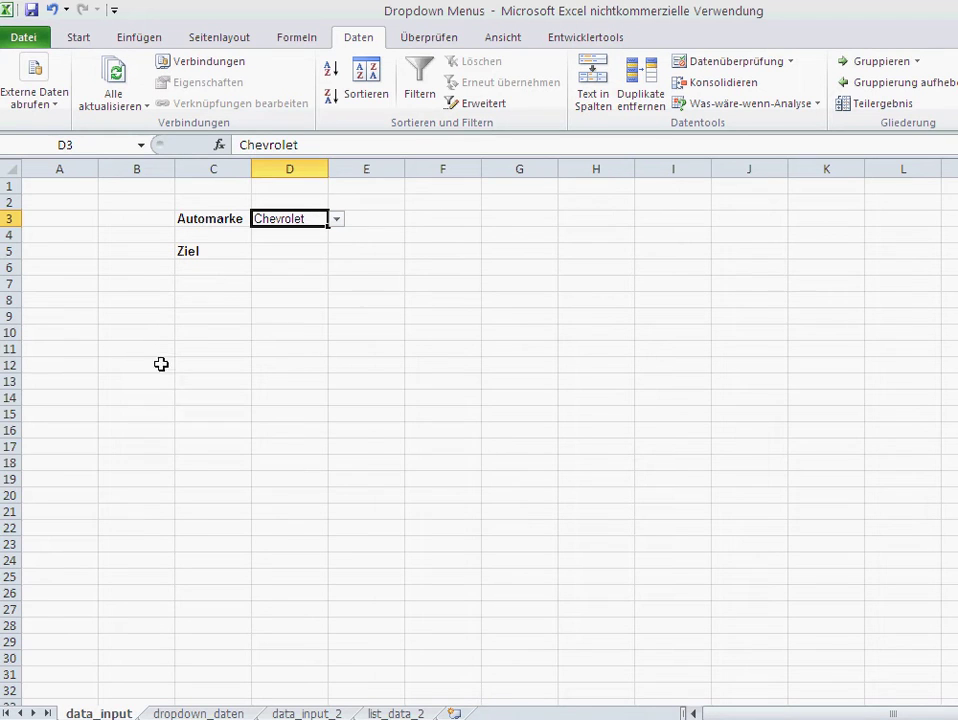
click(198, 713)
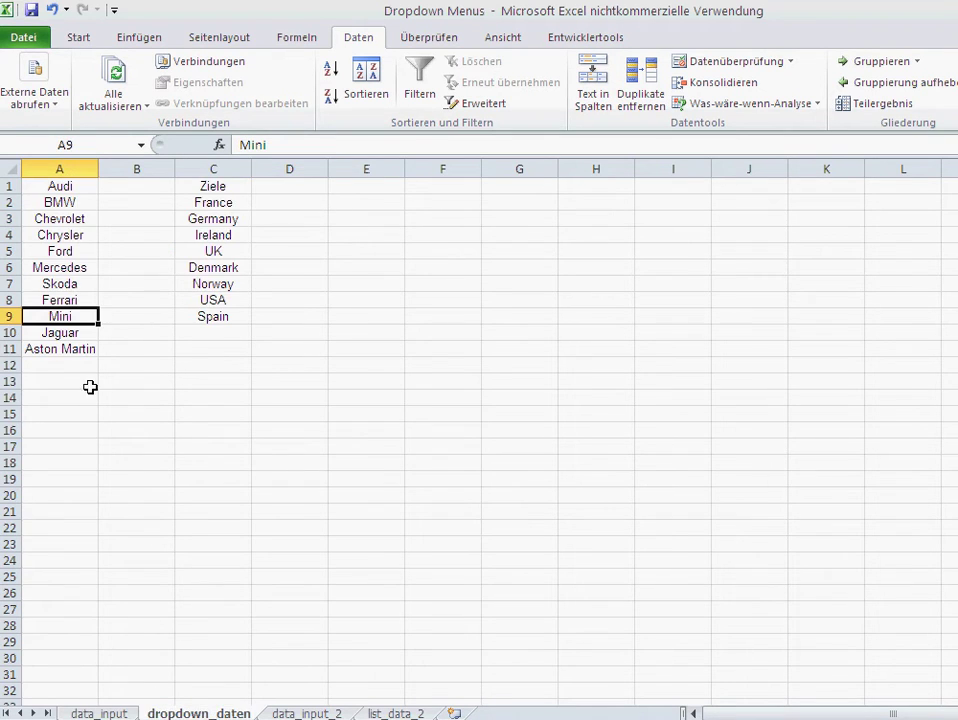
Step: Sort brand column A from A to Z and check D3's list now starts with Aston Martin
click(70, 169)
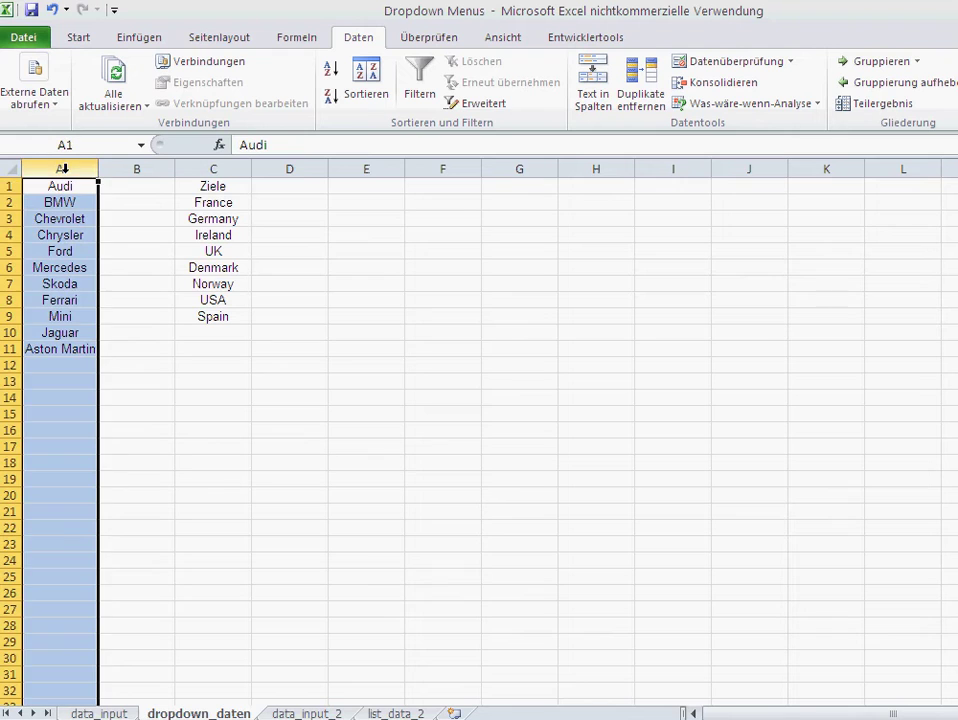
click(331, 68)
click(118, 268)
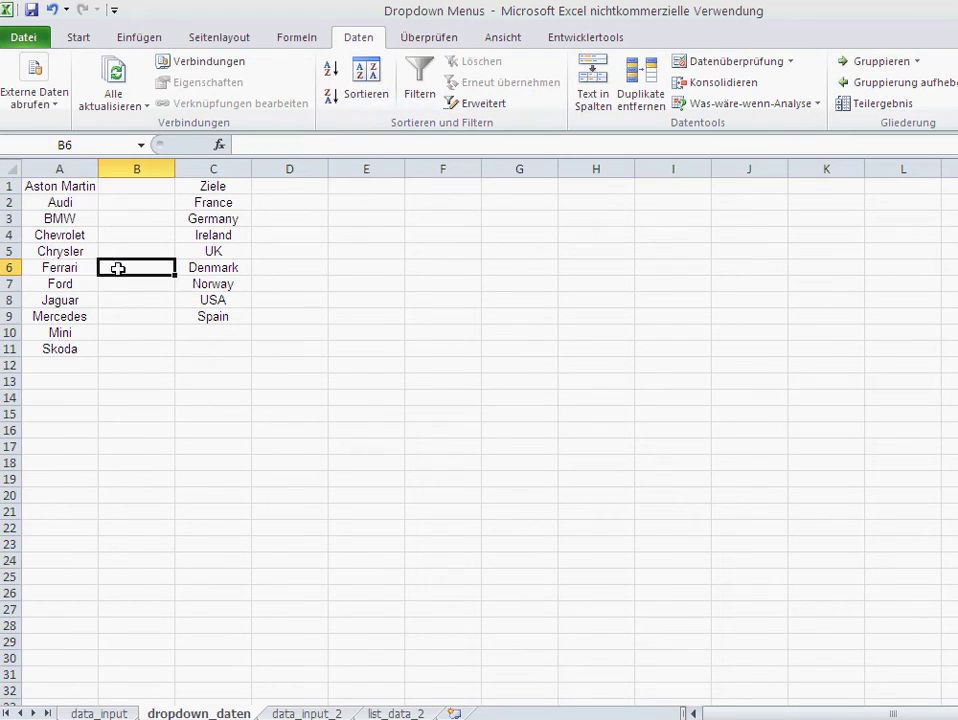
click(98, 713)
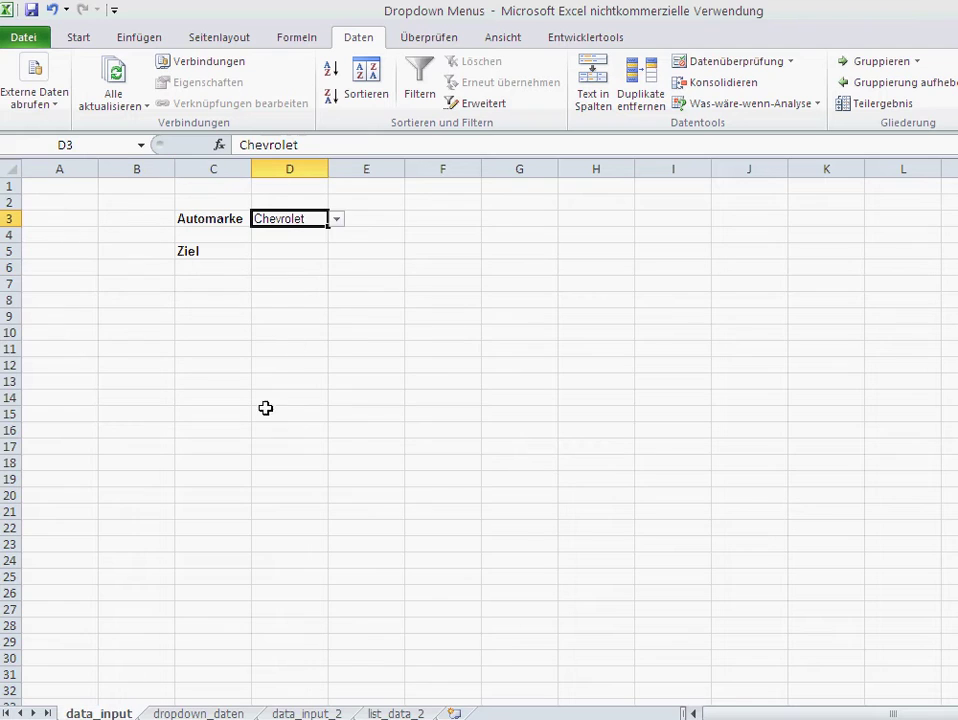
click(336, 219)
drag(336, 278, 333, 252)
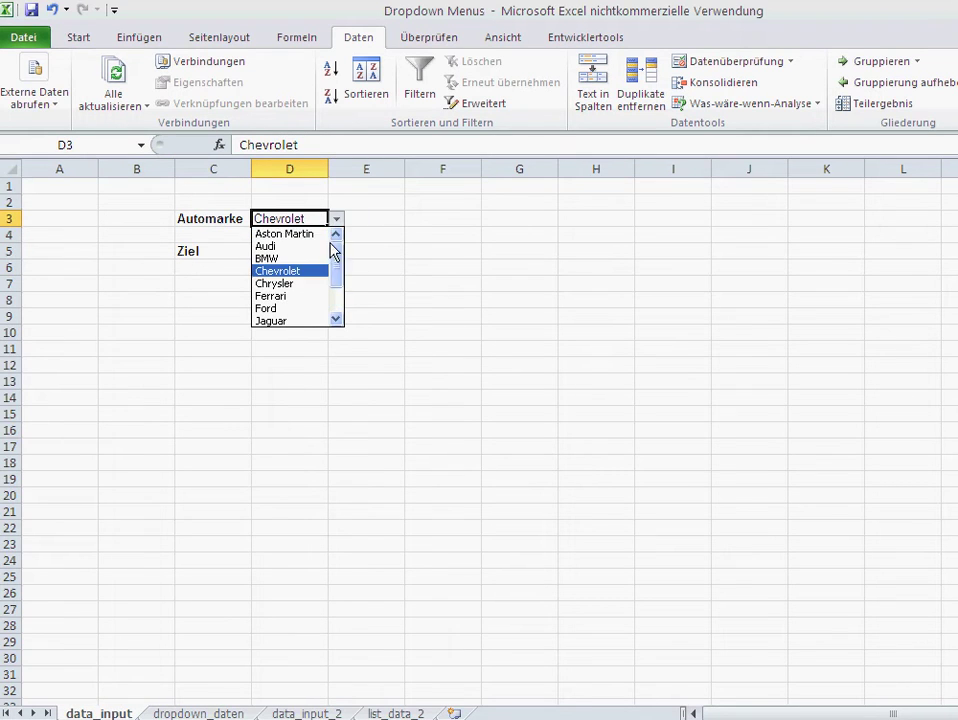
click(195, 323)
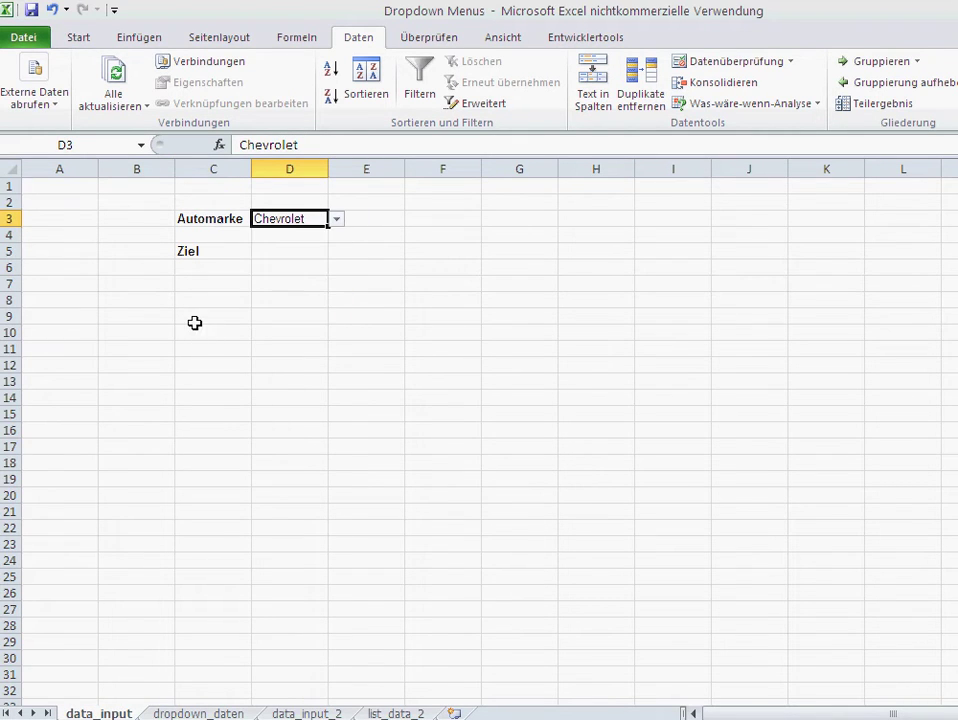
click(280, 250)
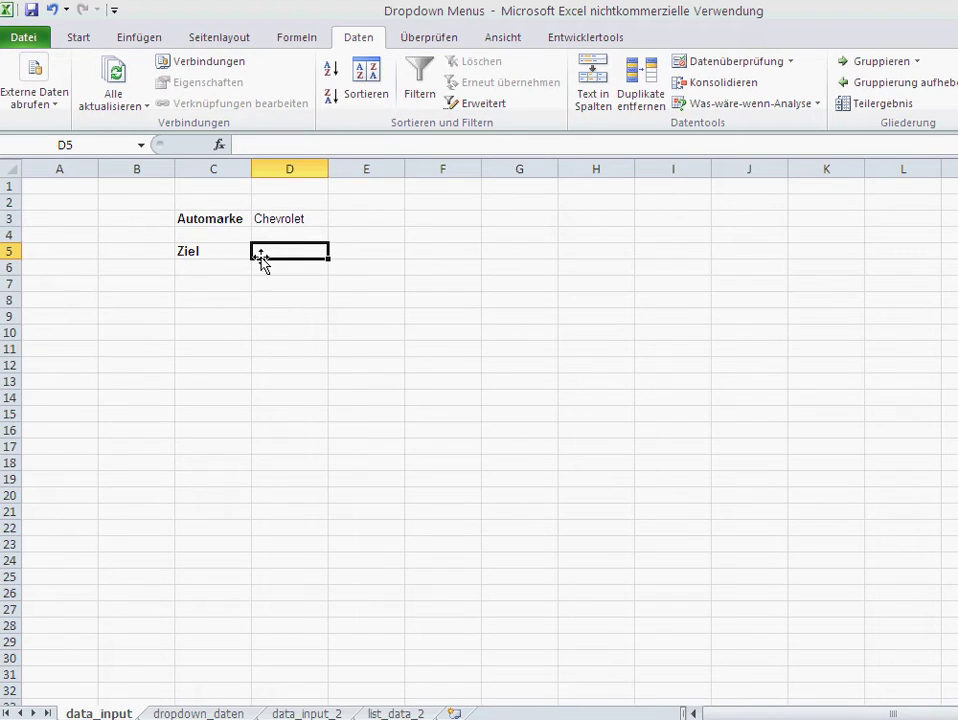
Step: Give D5 a list validation with source DE;UK;US;FR and choose UK
click(791, 64)
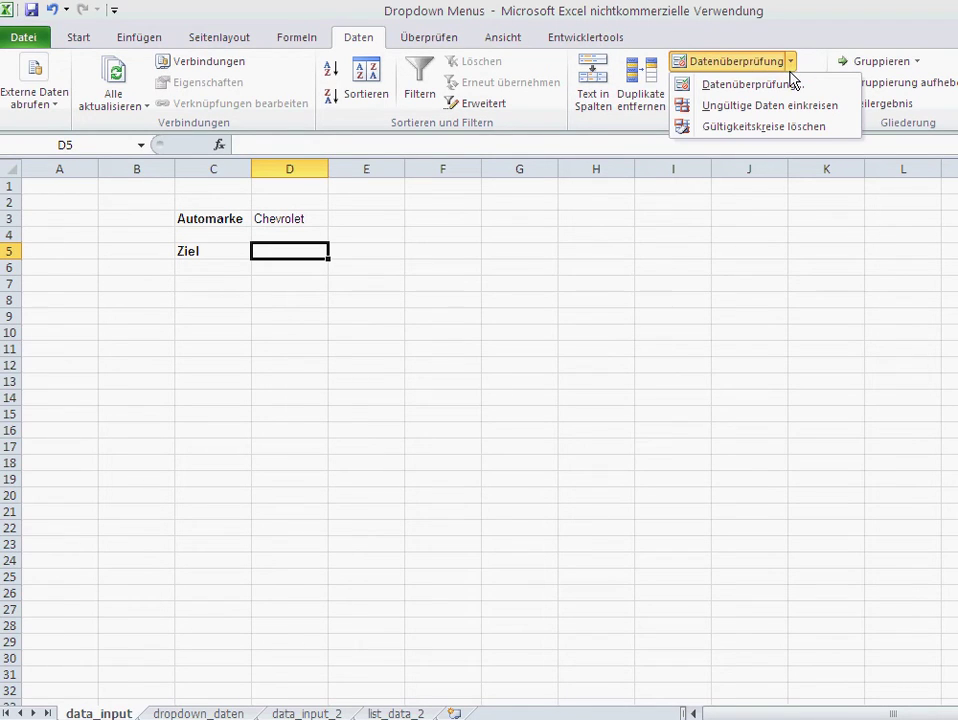
click(789, 86)
click(514, 327)
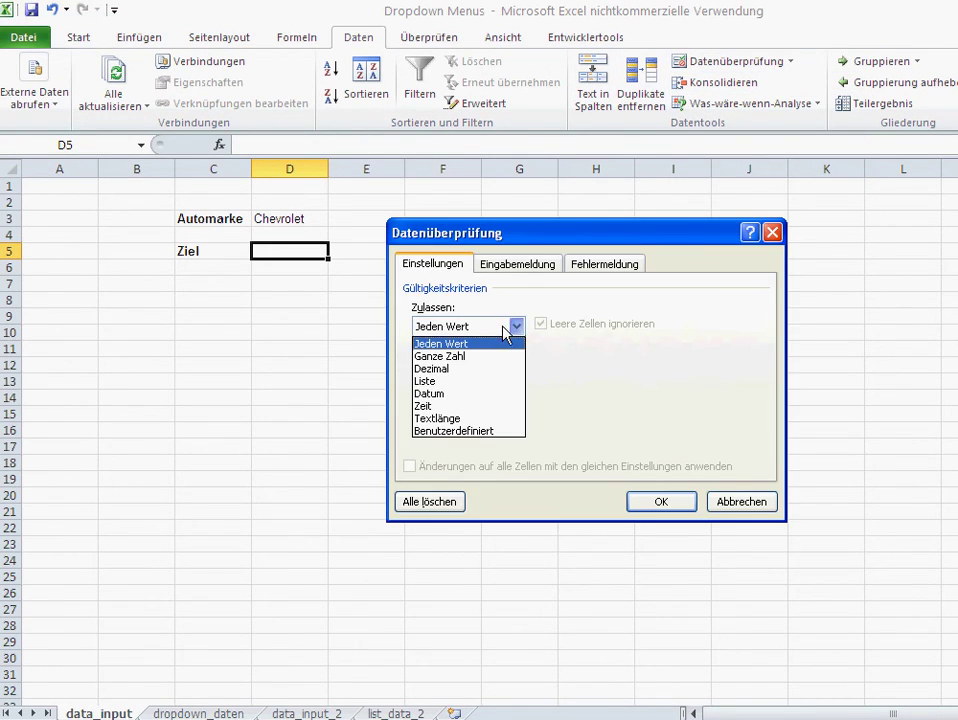
click(470, 381)
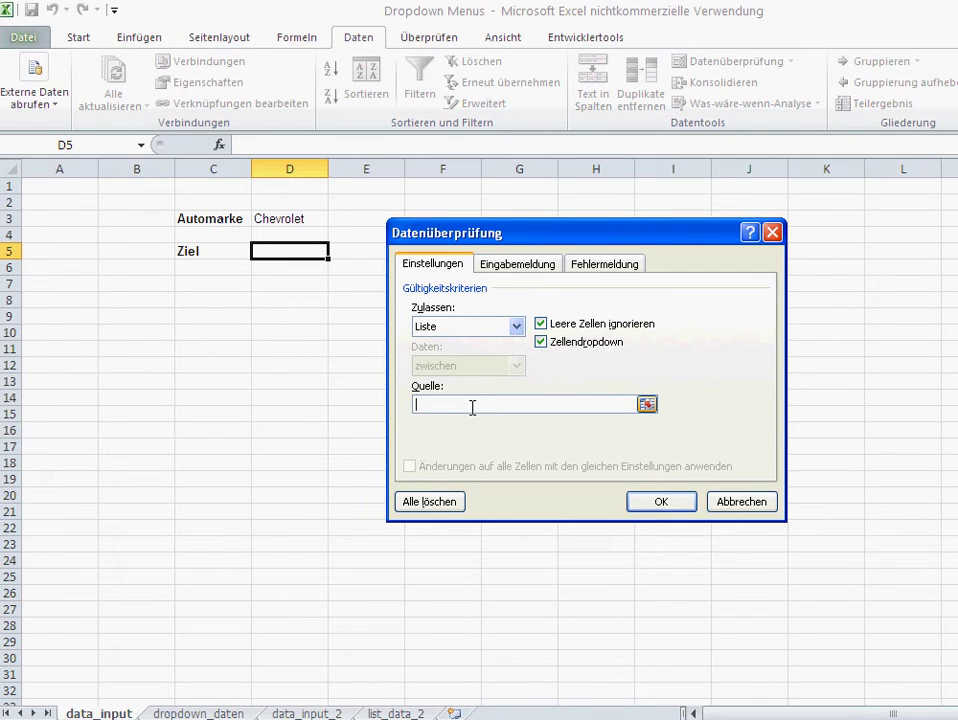
text(DE;)
text(UK;)
text(US;)
text(FR)
click(639, 509)
click(337, 252)
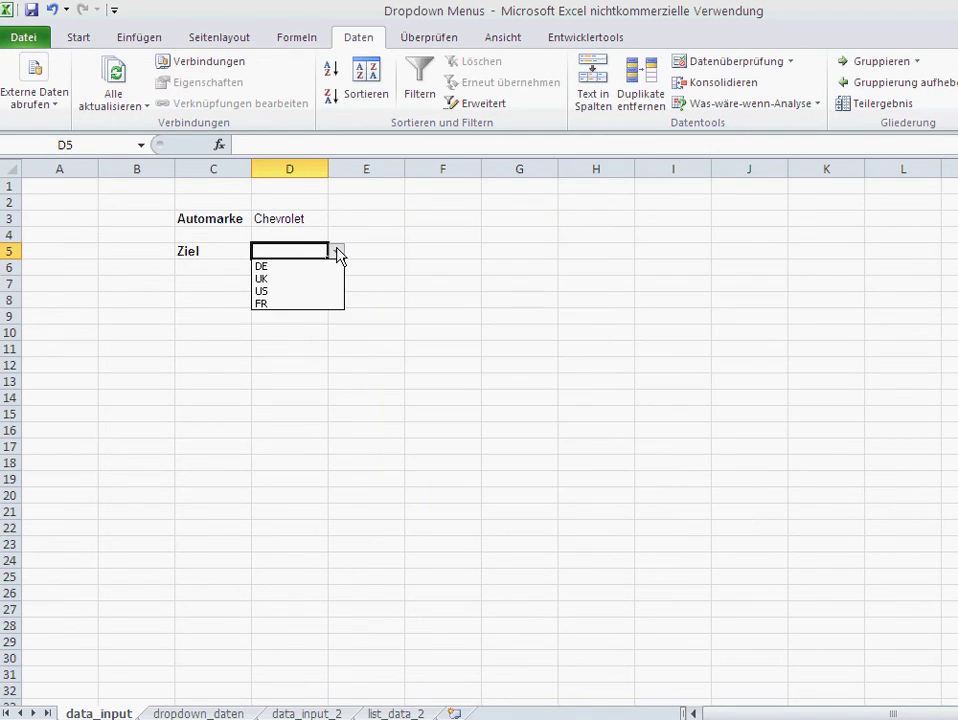
click(336, 277)
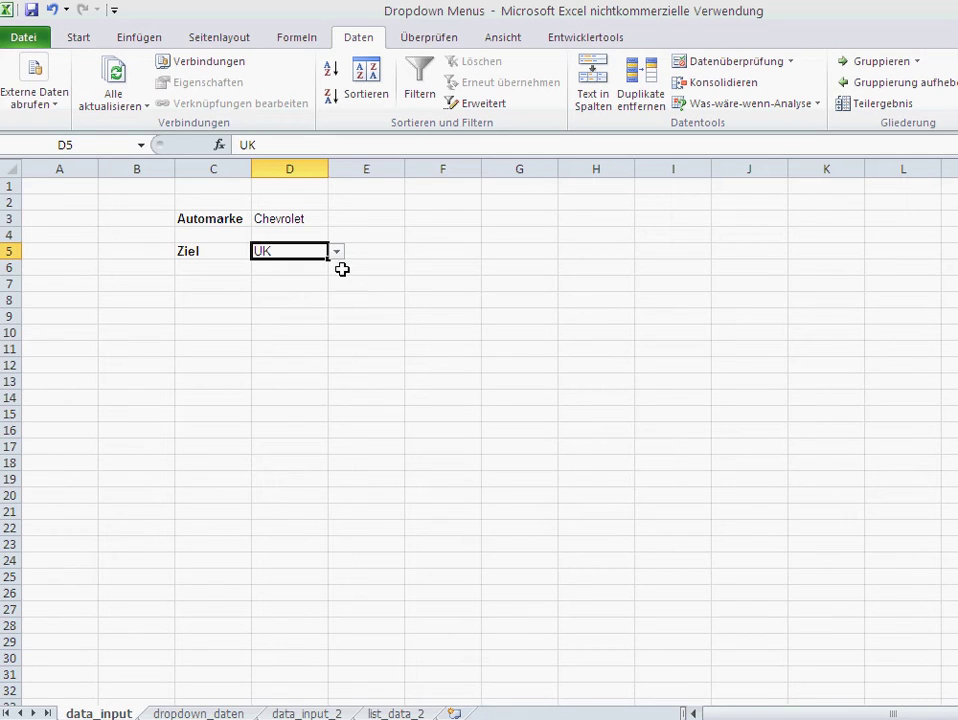
Step: Replace D5's list source DE;UK;US;FR with column C of dropdown_daten
click(790, 62)
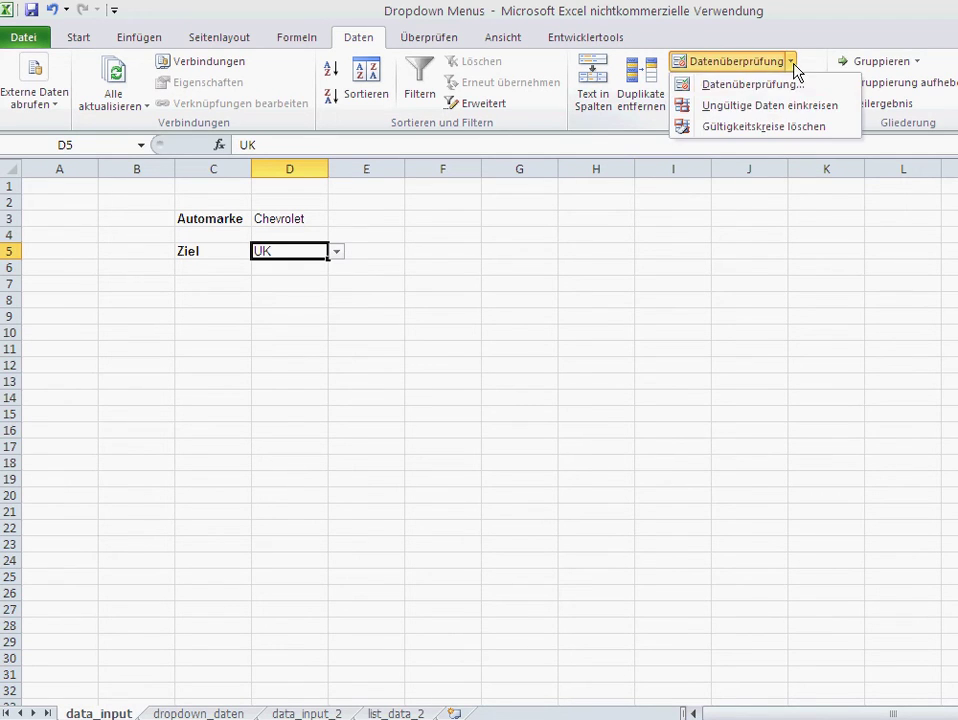
click(770, 85)
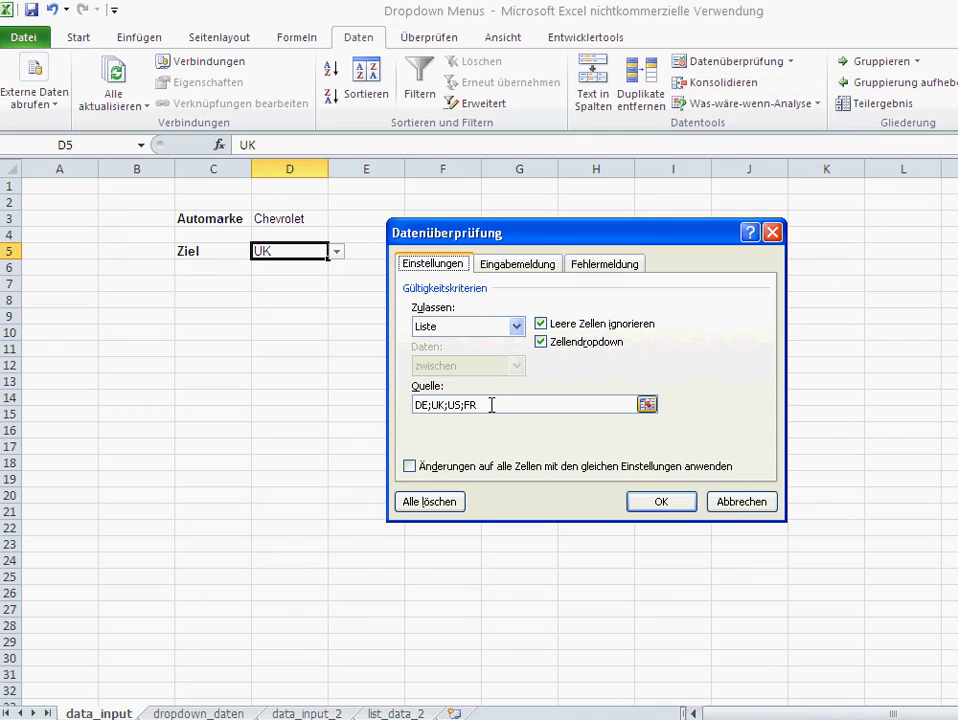
drag(490, 404, 372, 403)
key(Delete)
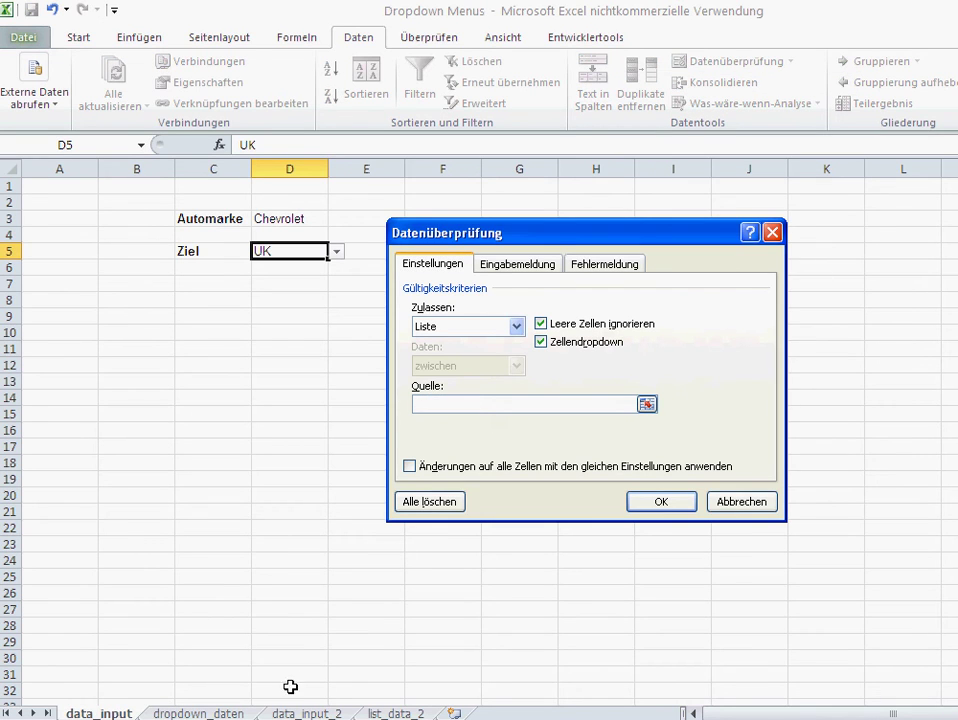
click(198, 713)
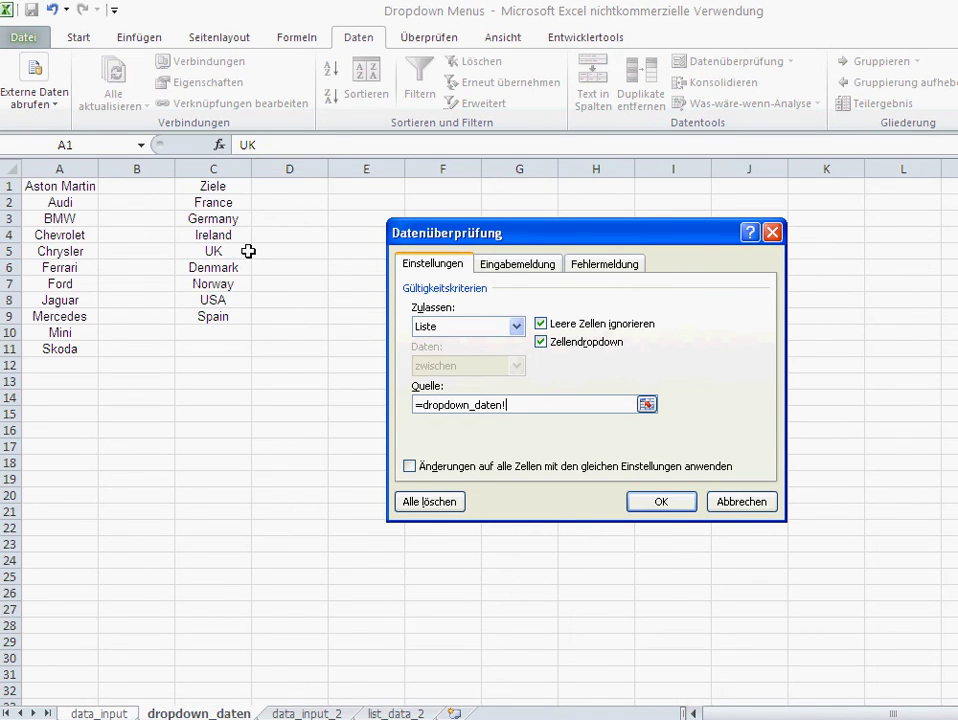
click(226, 169)
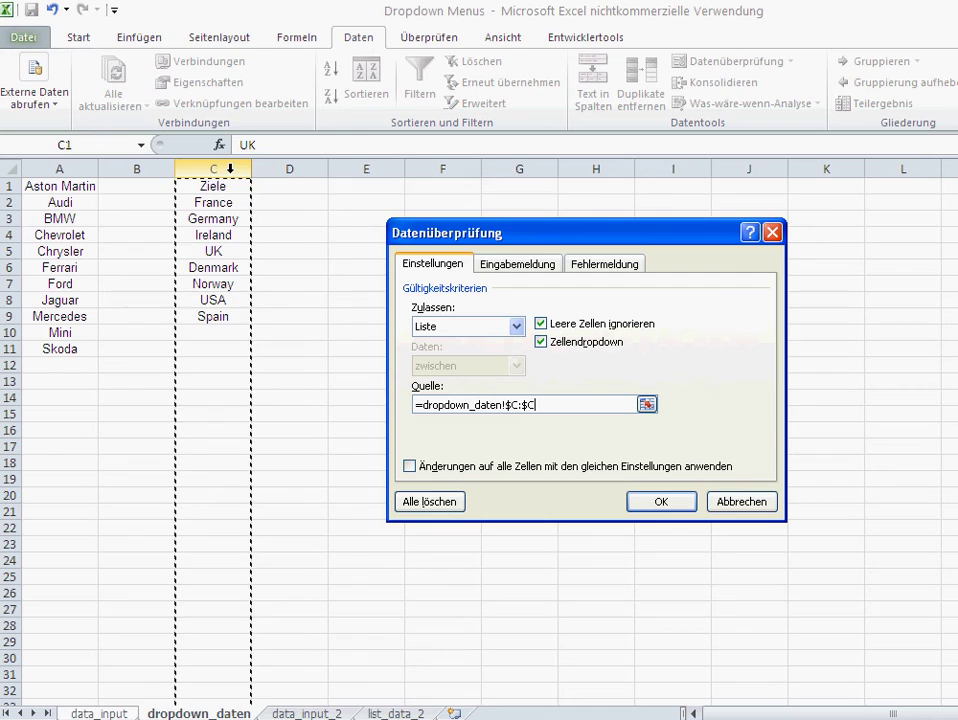
click(659, 502)
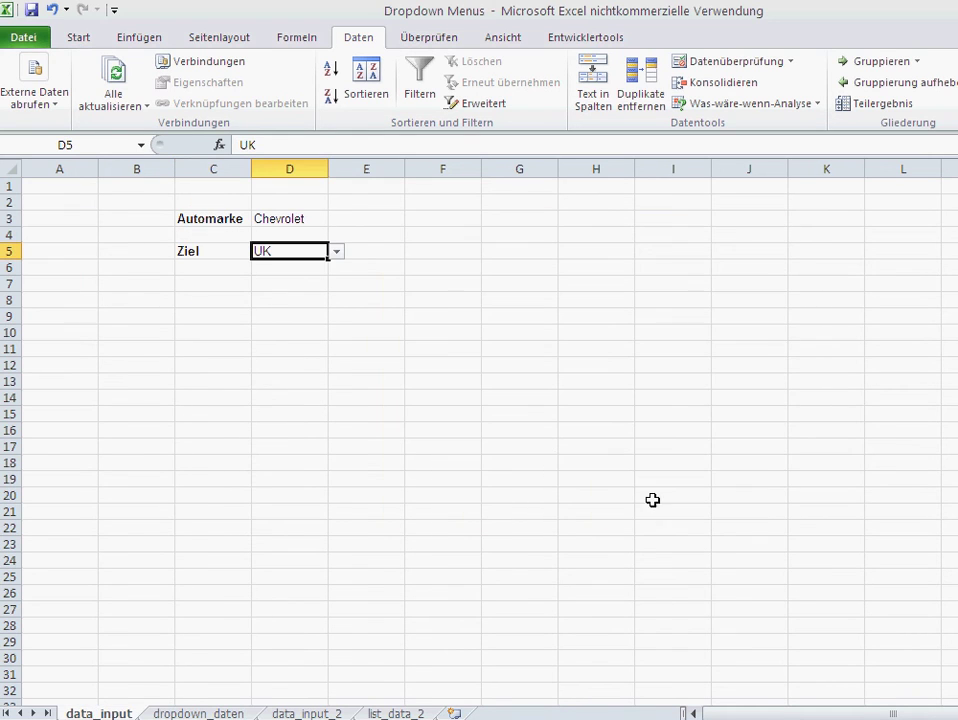
Step: Test D5's new dropdown by choosing USA, then Ziele
click(337, 251)
click(300, 304)
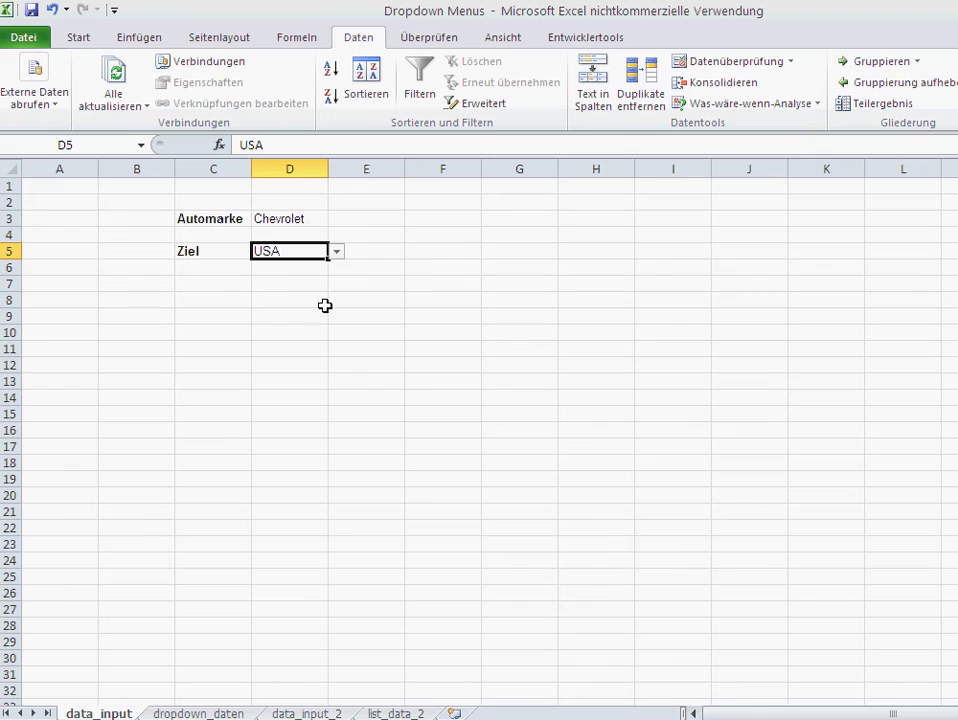
click(337, 253)
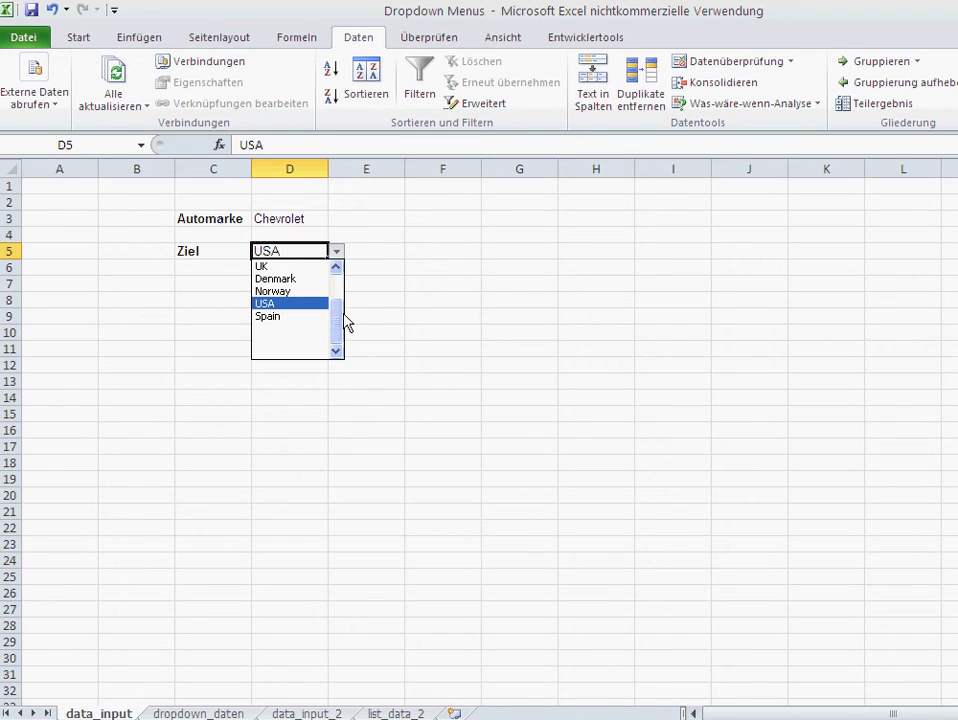
drag(346, 322, 338, 284)
click(300, 266)
Step: Clear the Ziel label from C5 and select D5
click(262, 330)
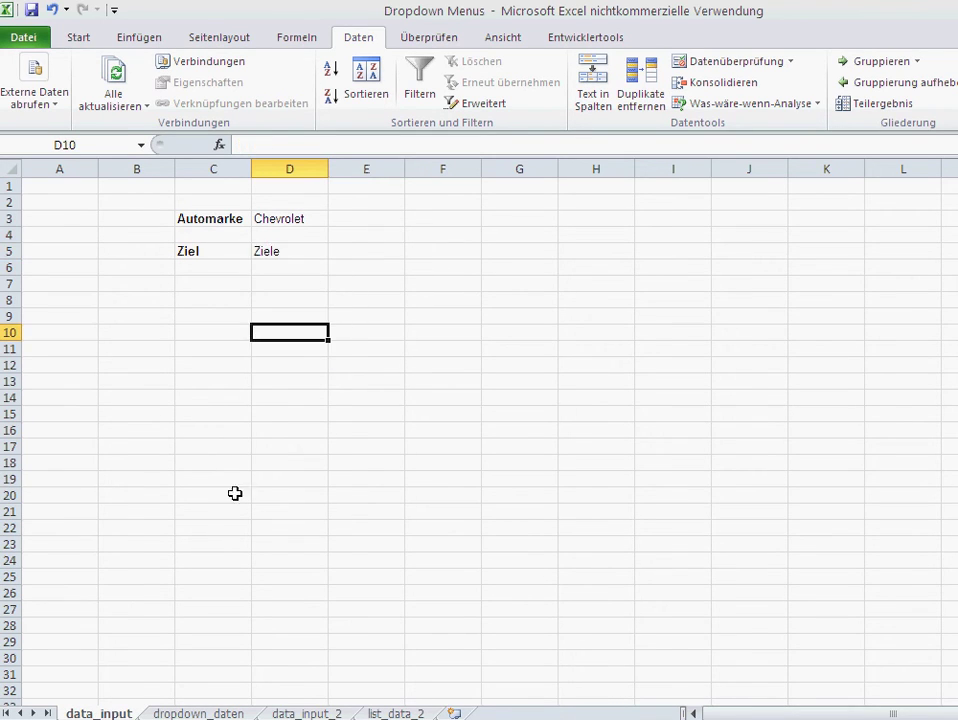
click(190, 713)
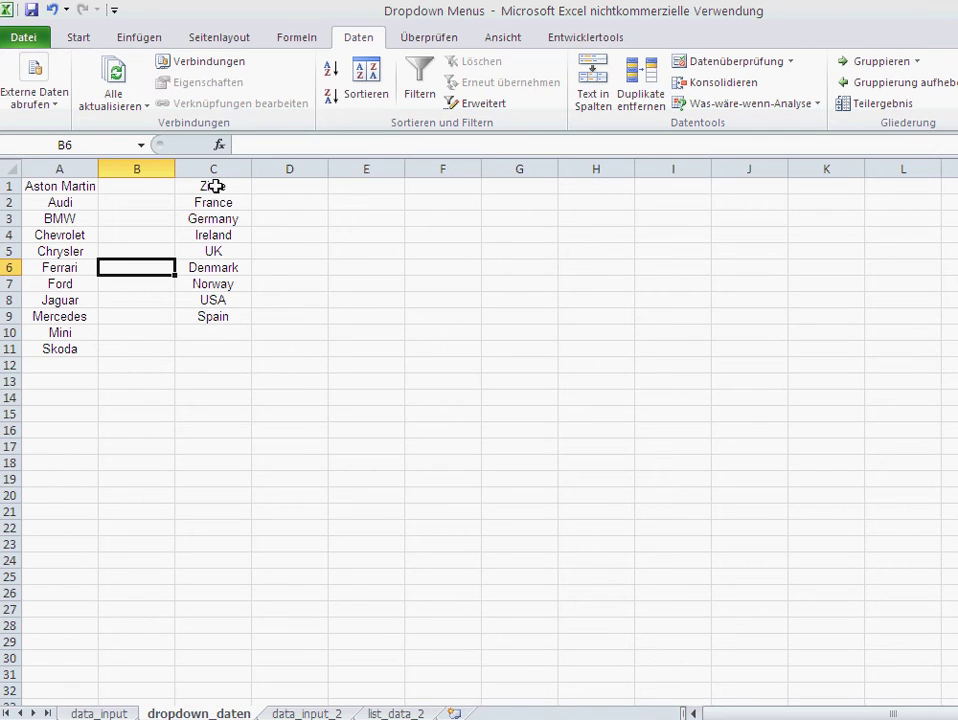
click(96, 712)
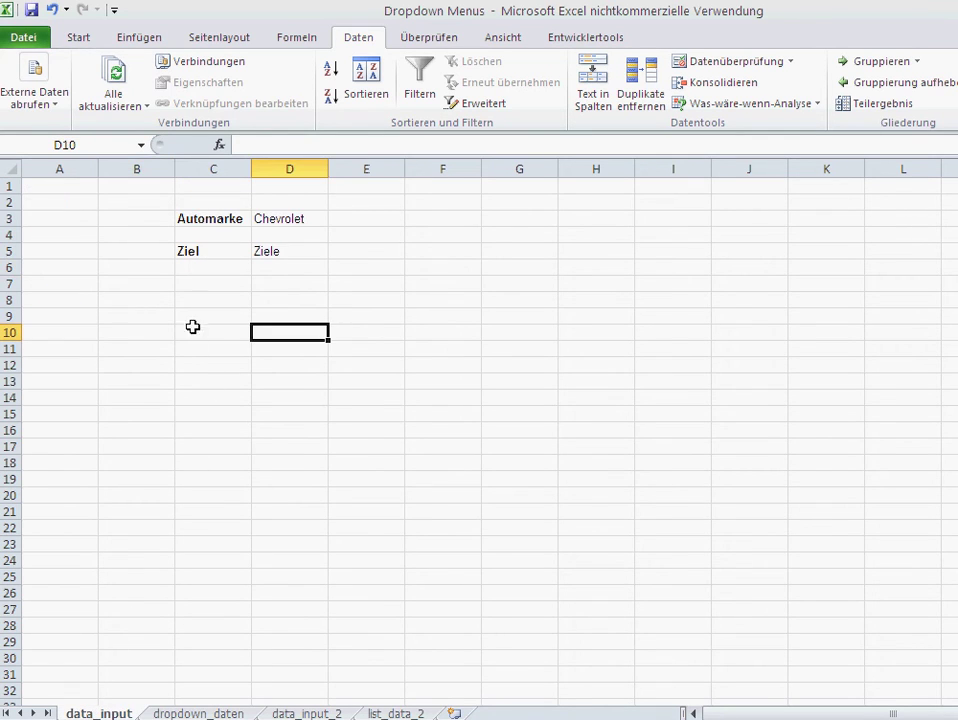
click(192, 250)
key(Delete)
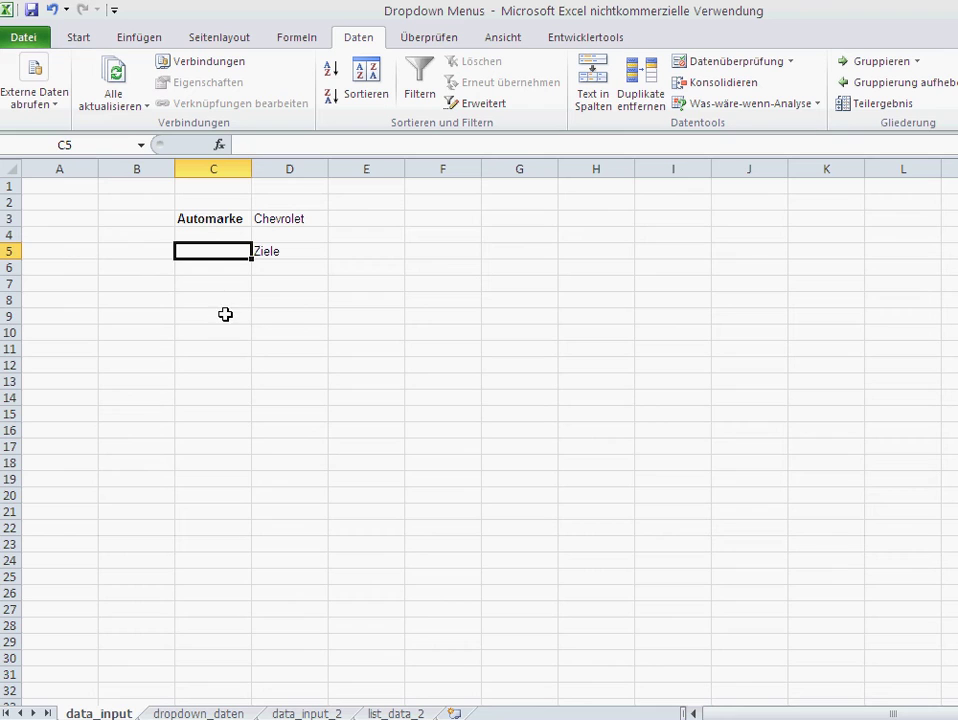
click(220, 312)
click(280, 251)
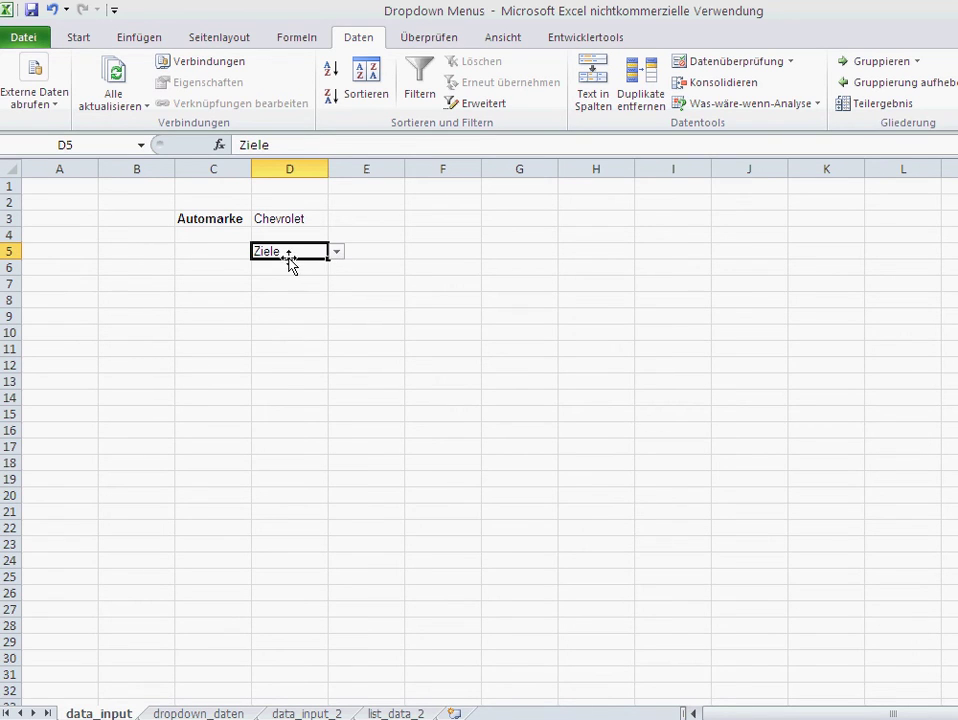
Step: Review the source lists, then test D5's dropdown by choosing UK and back to Ziele
click(224, 713)
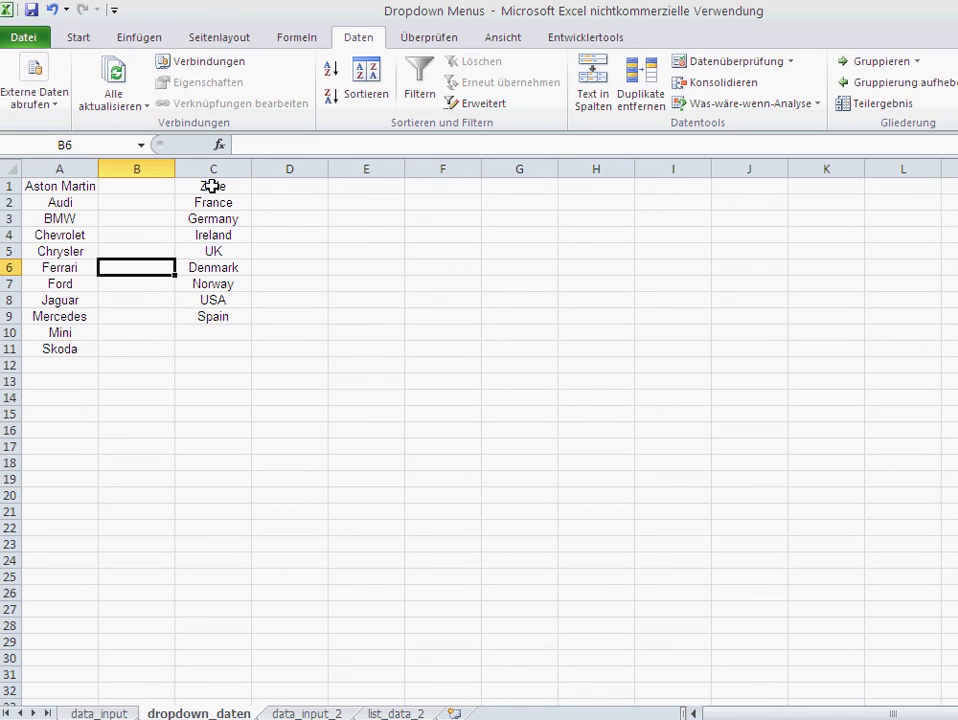
click(100, 713)
click(337, 251)
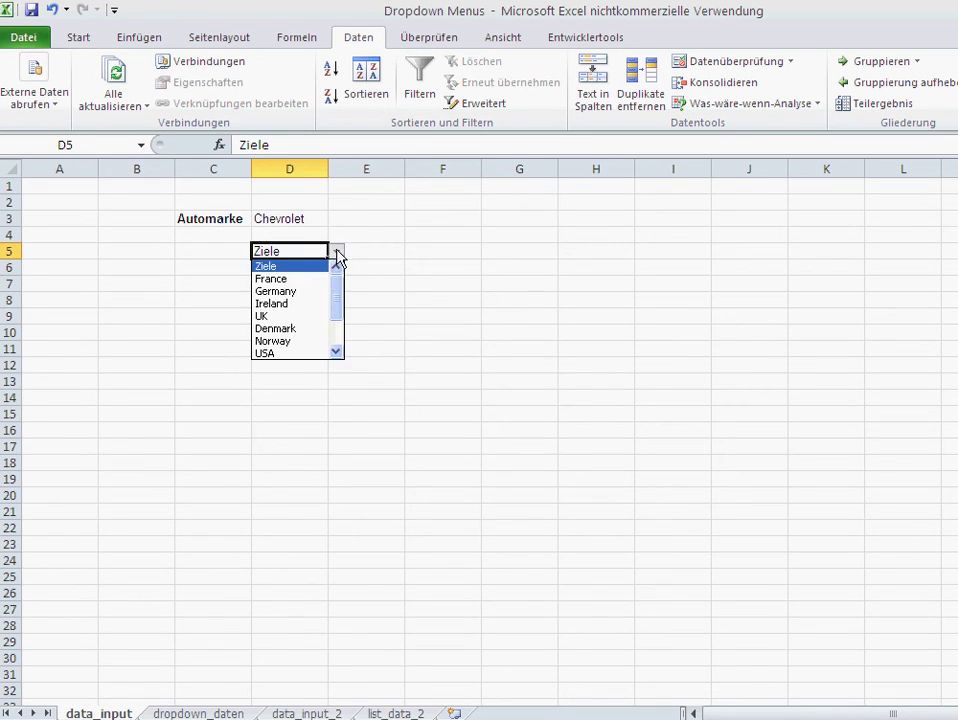
click(264, 267)
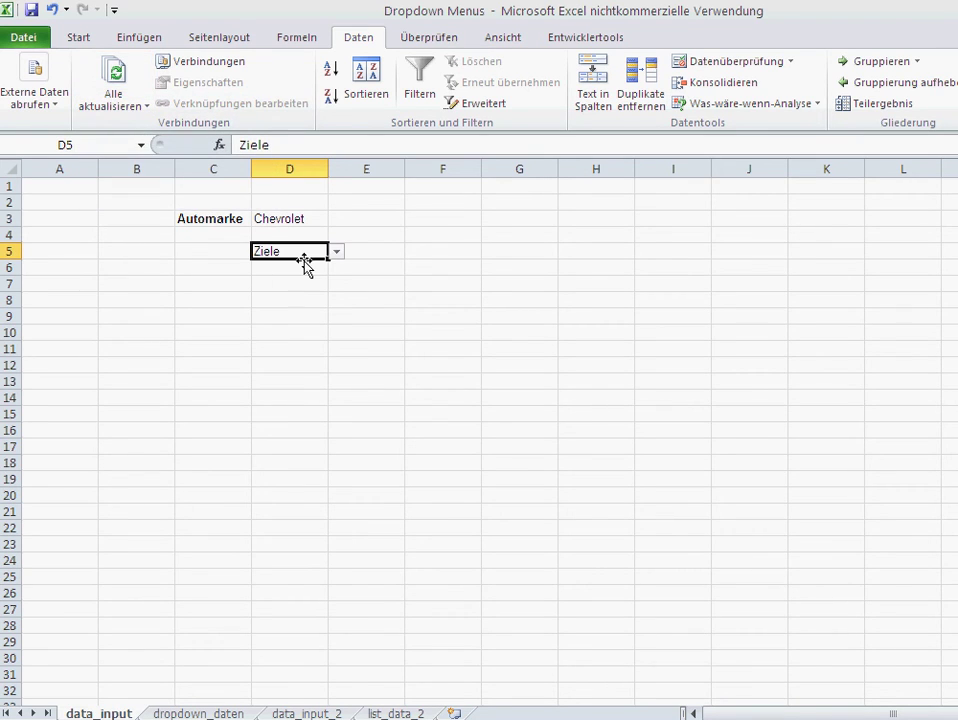
click(338, 252)
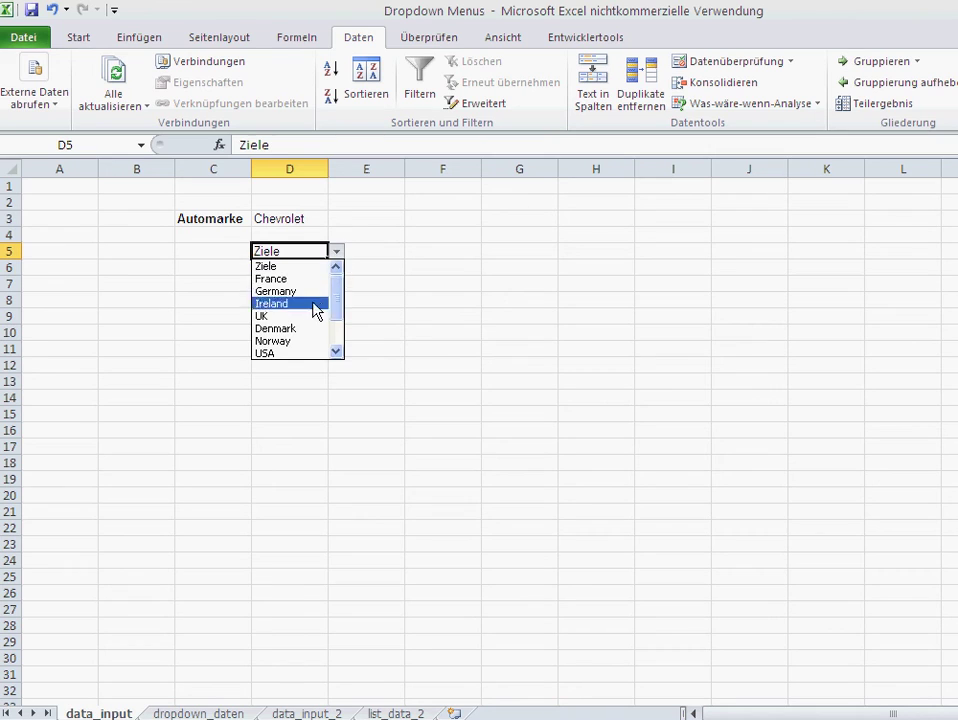
click(299, 316)
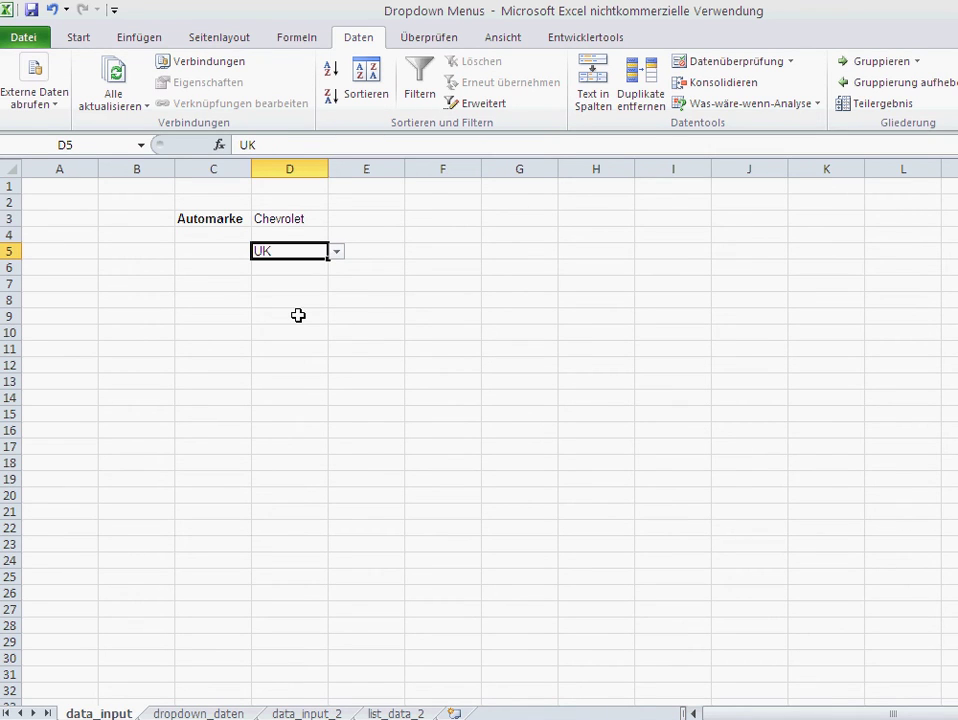
click(337, 253)
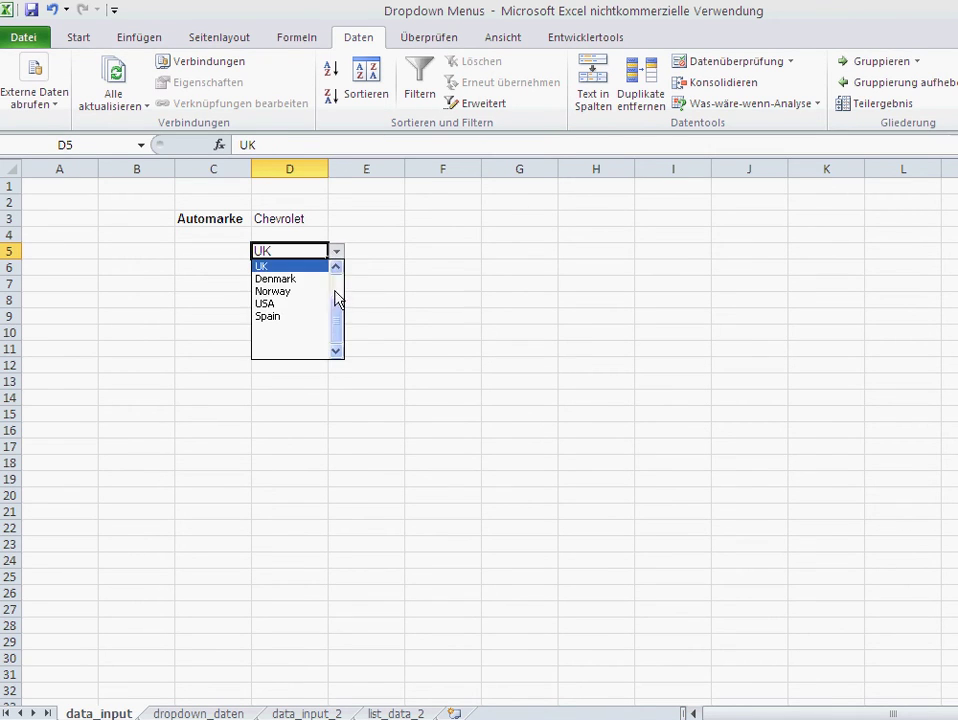
scroll(338, 278, up, 2)
click(306, 268)
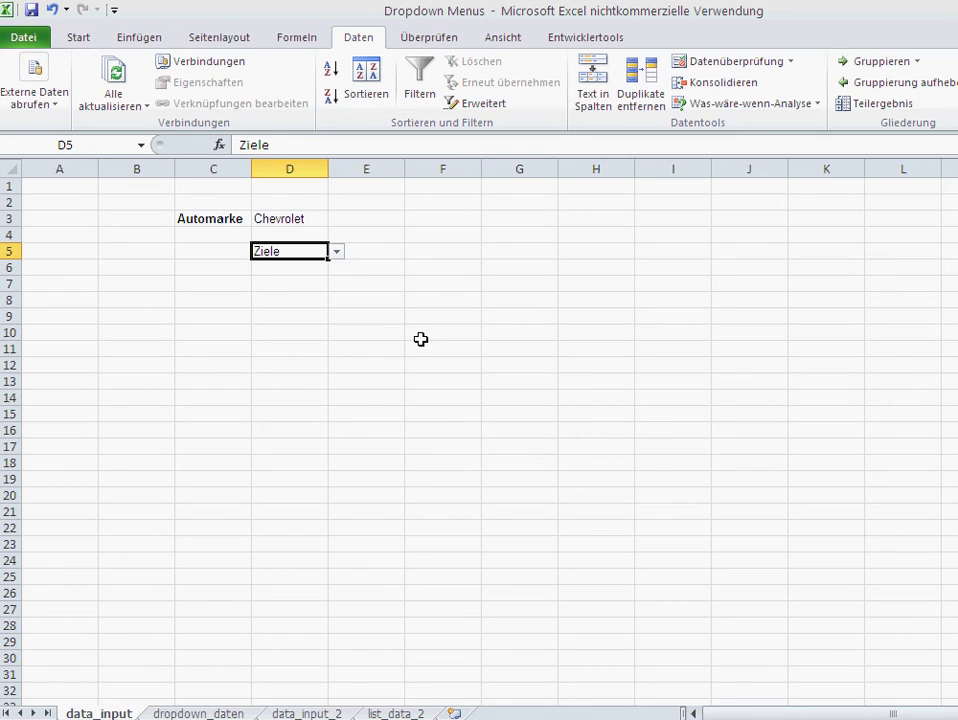
click(304, 221)
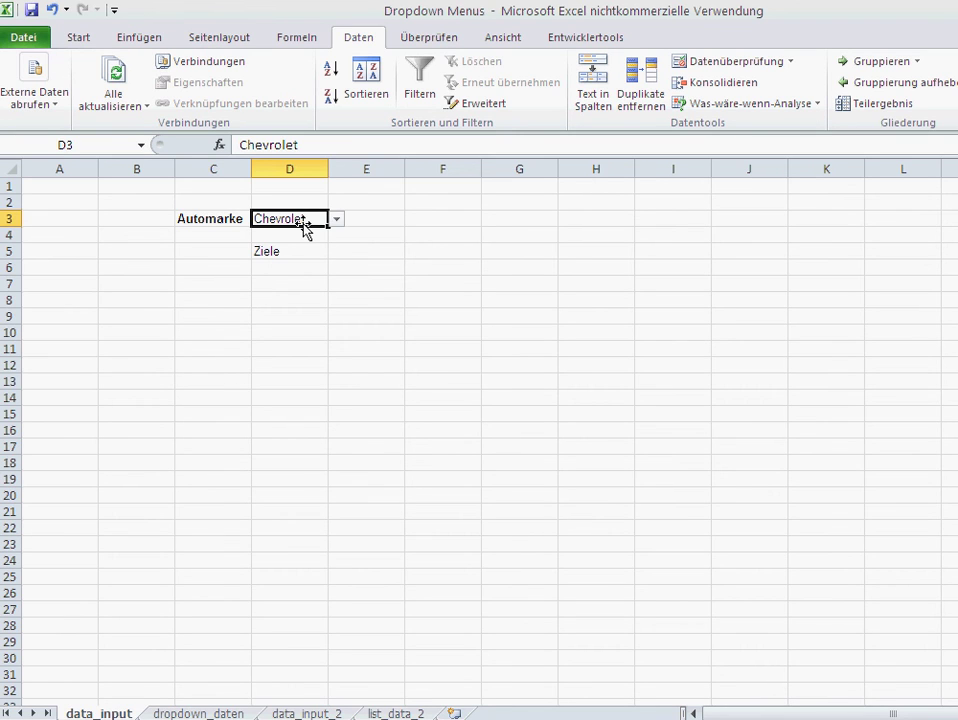
text(dffgsadfghsa)
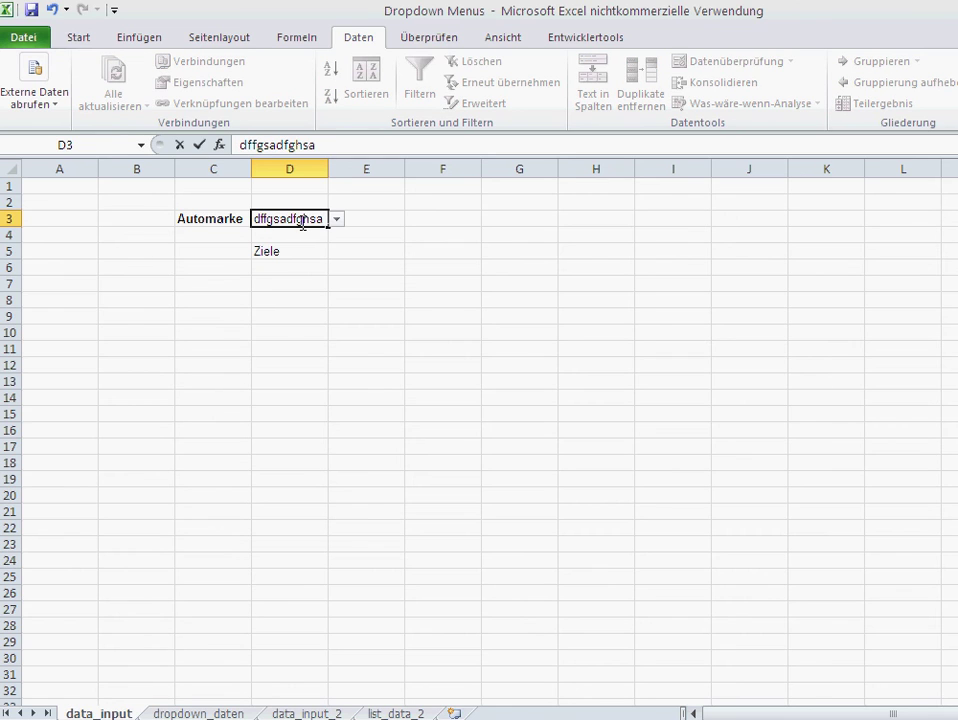
key(Return)
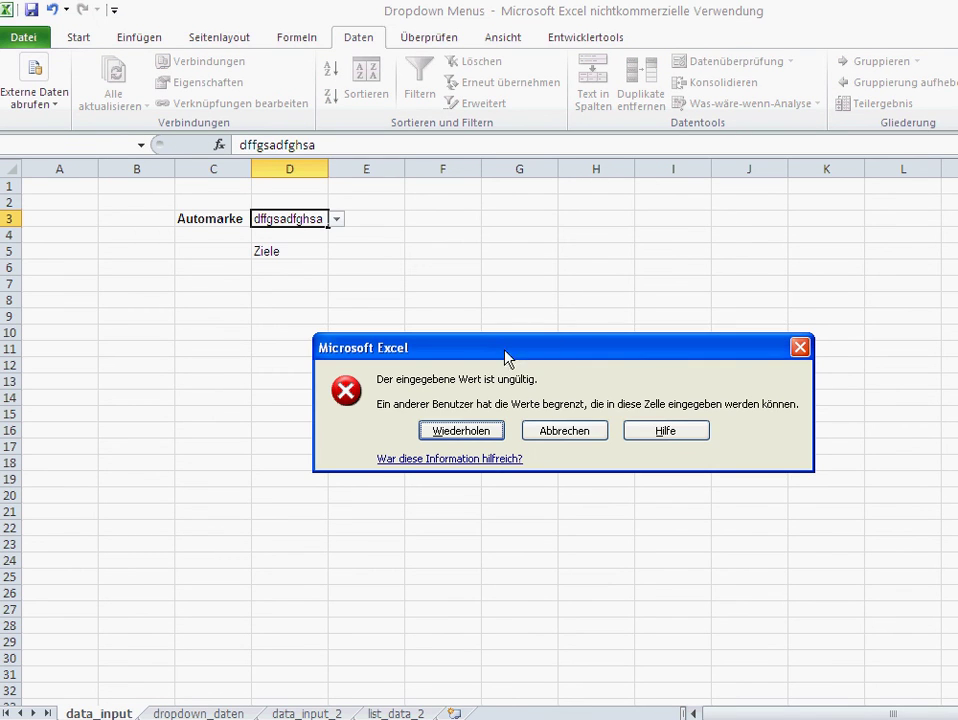
click(598, 431)
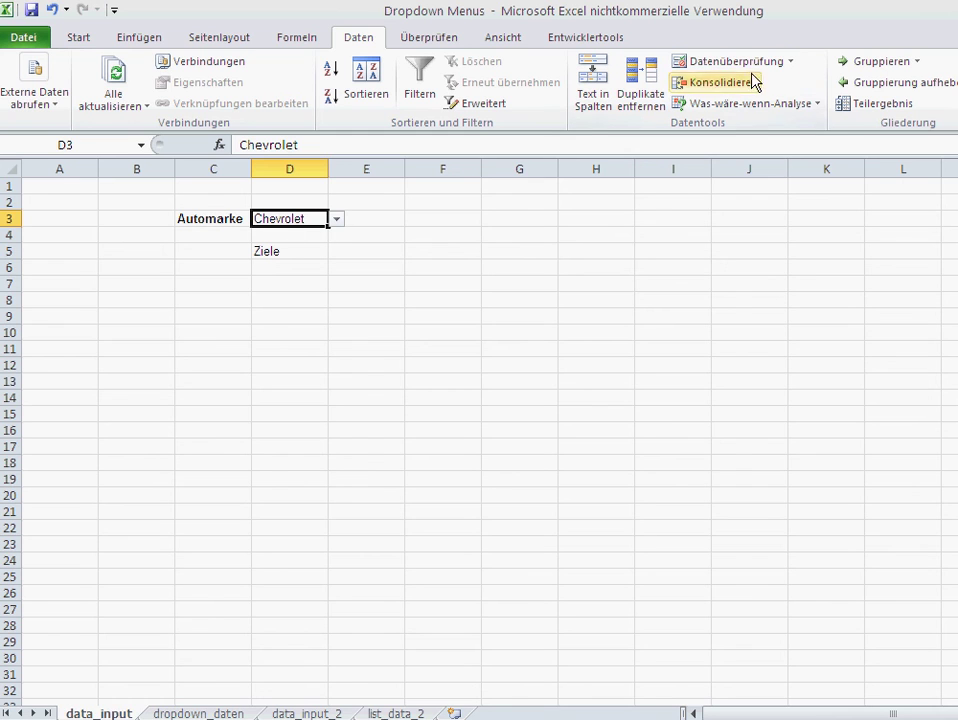
Step: Uncheck 'Fehlermeldung anzeigen' in D3's data validation so invalid entries are allowed
click(795, 66)
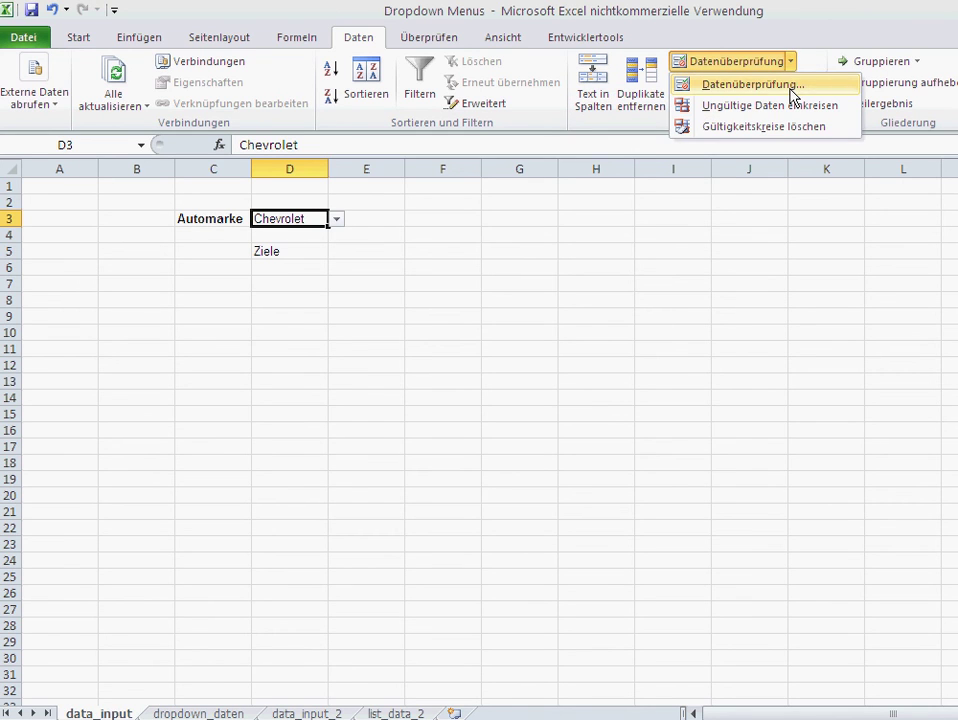
click(732, 84)
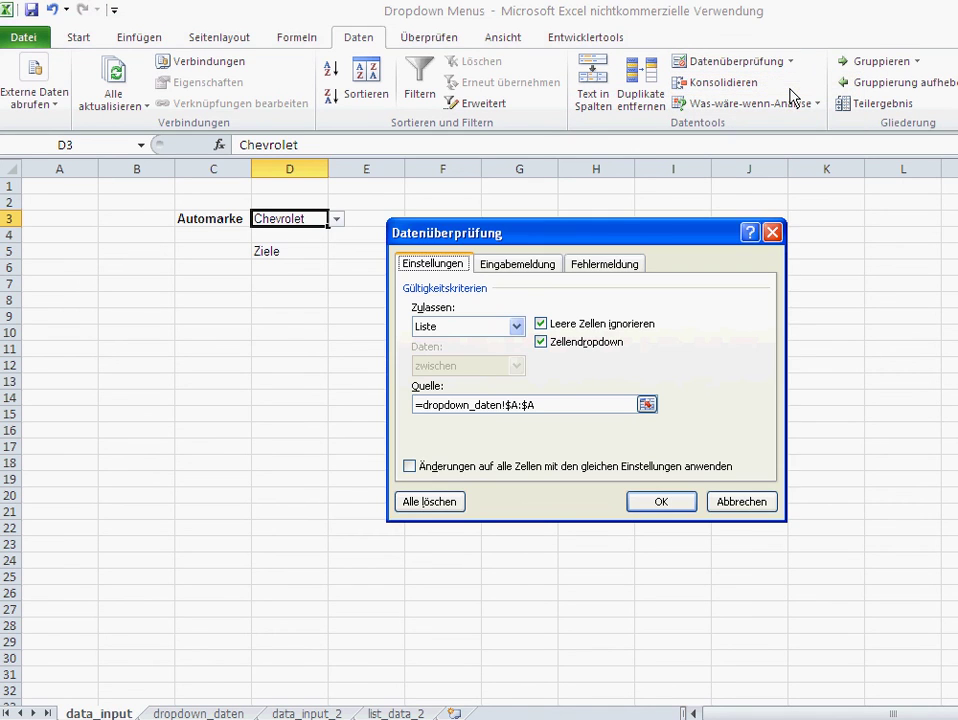
click(614, 266)
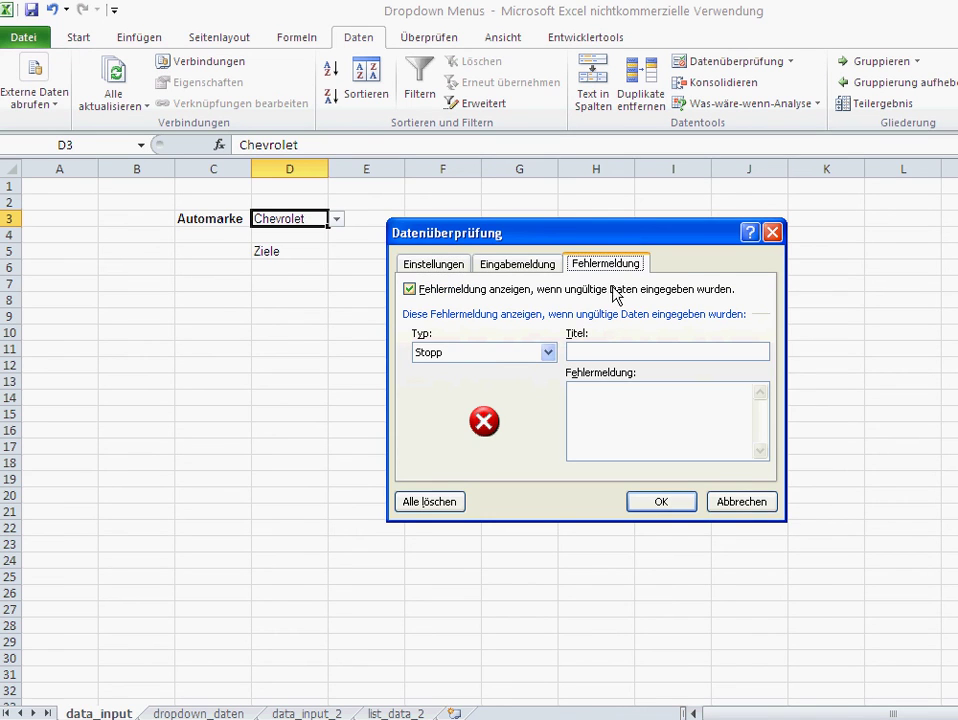
click(410, 290)
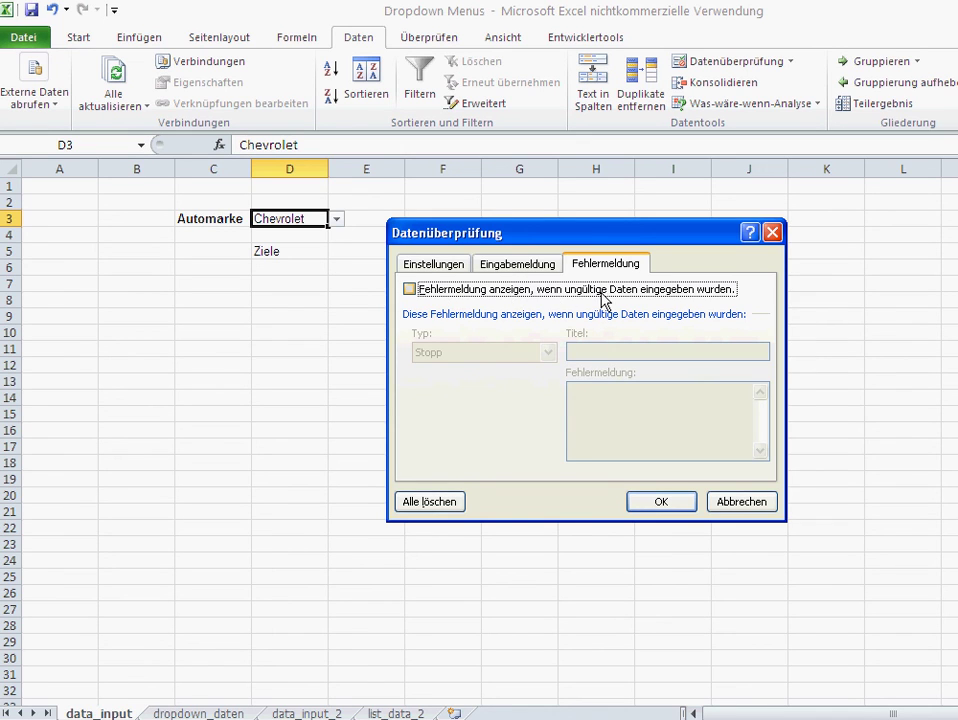
click(662, 505)
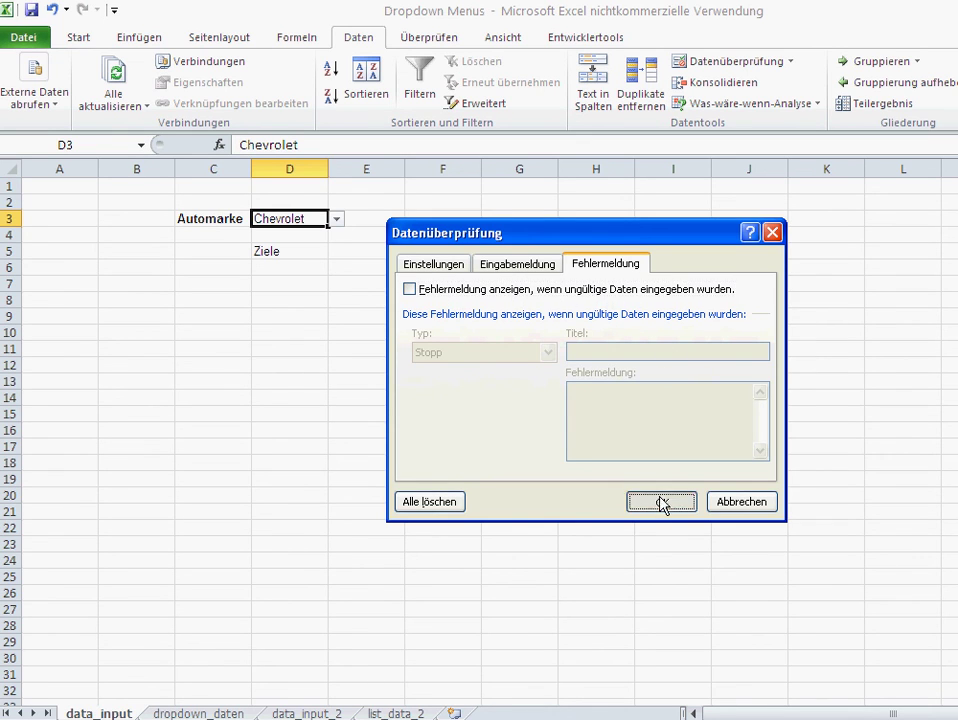
Step: Enter 'saghsdf' in D3 to confirm it is accepted, then pick Chrysler from D3's dropdown
text(saghsdf)
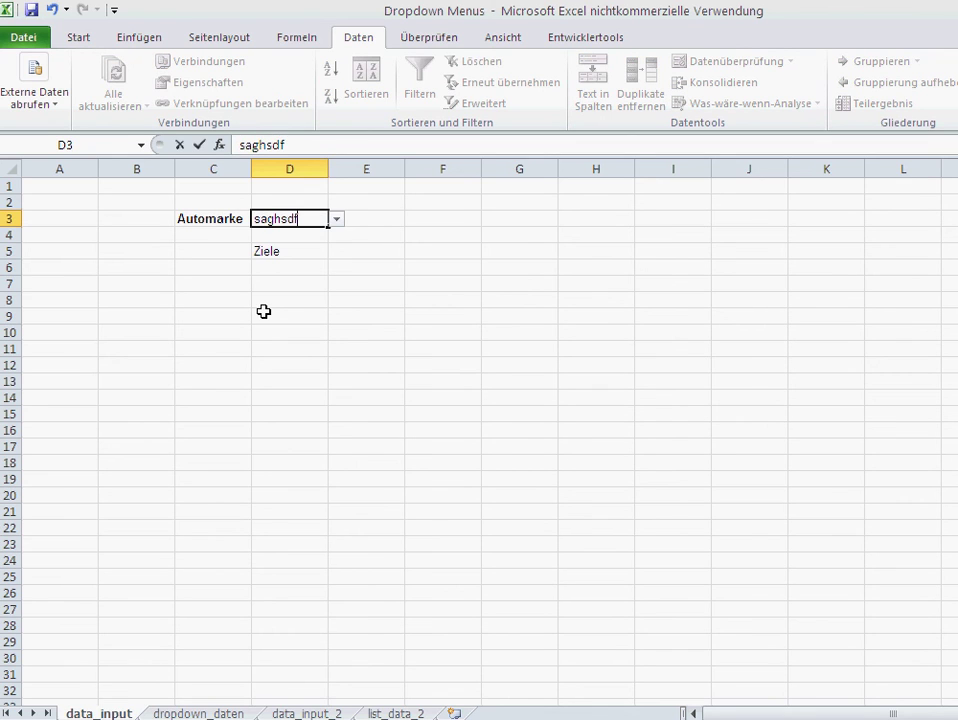
key(Return)
click(310, 218)
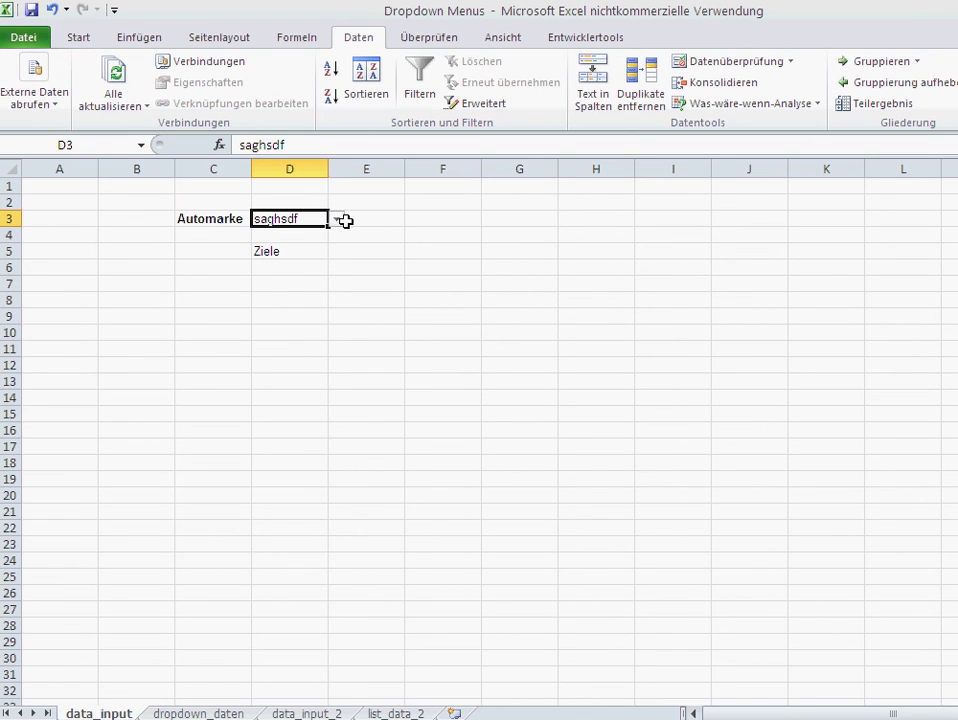
click(337, 218)
click(312, 284)
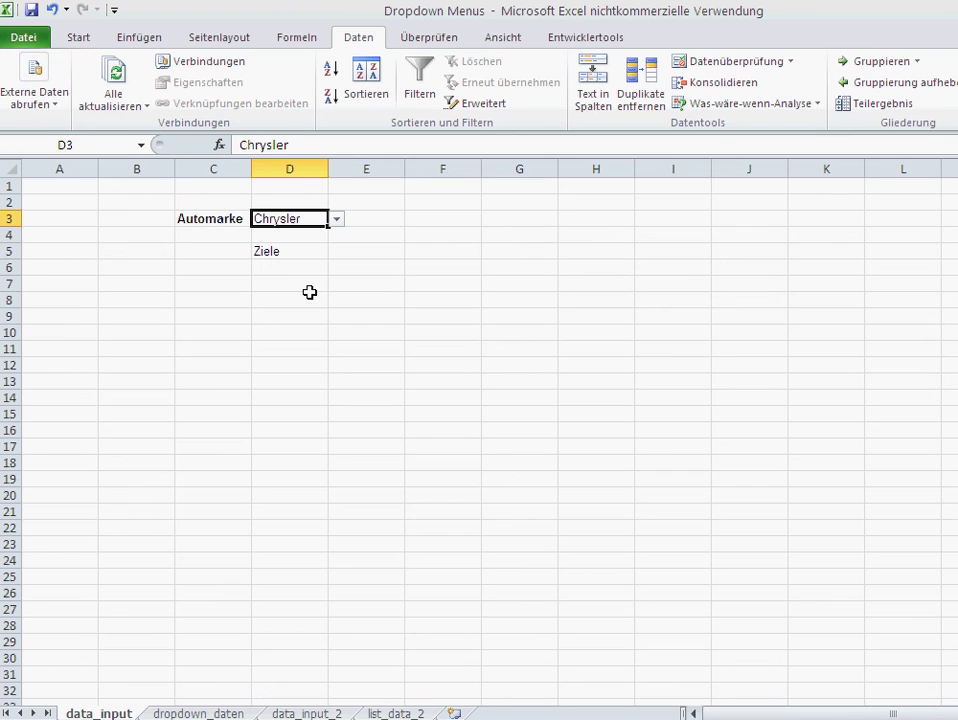
click(278, 251)
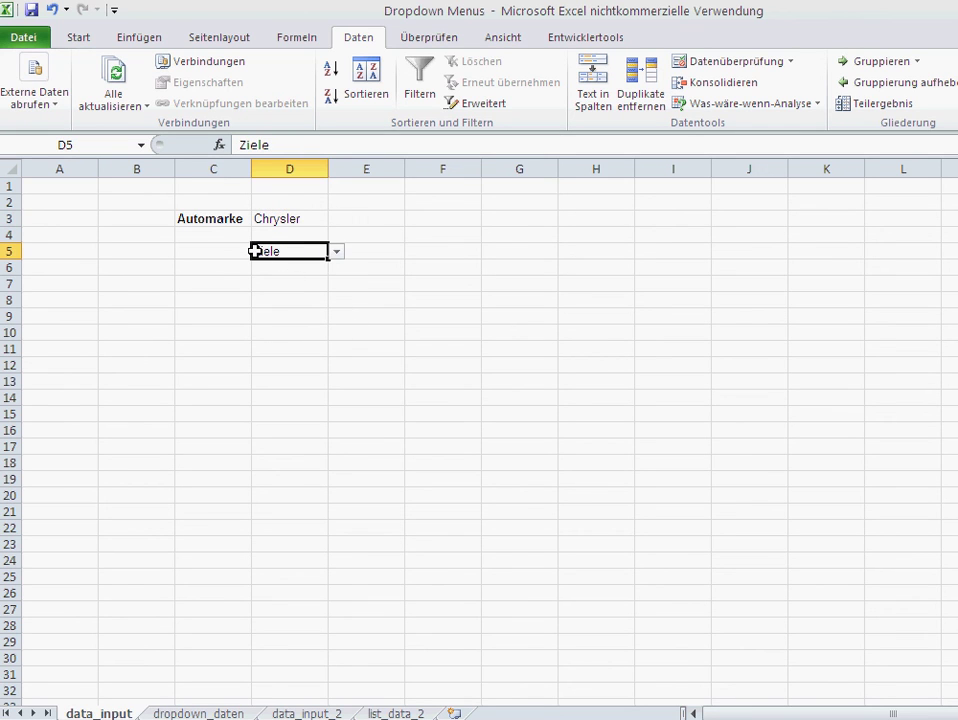
click(790, 63)
click(795, 85)
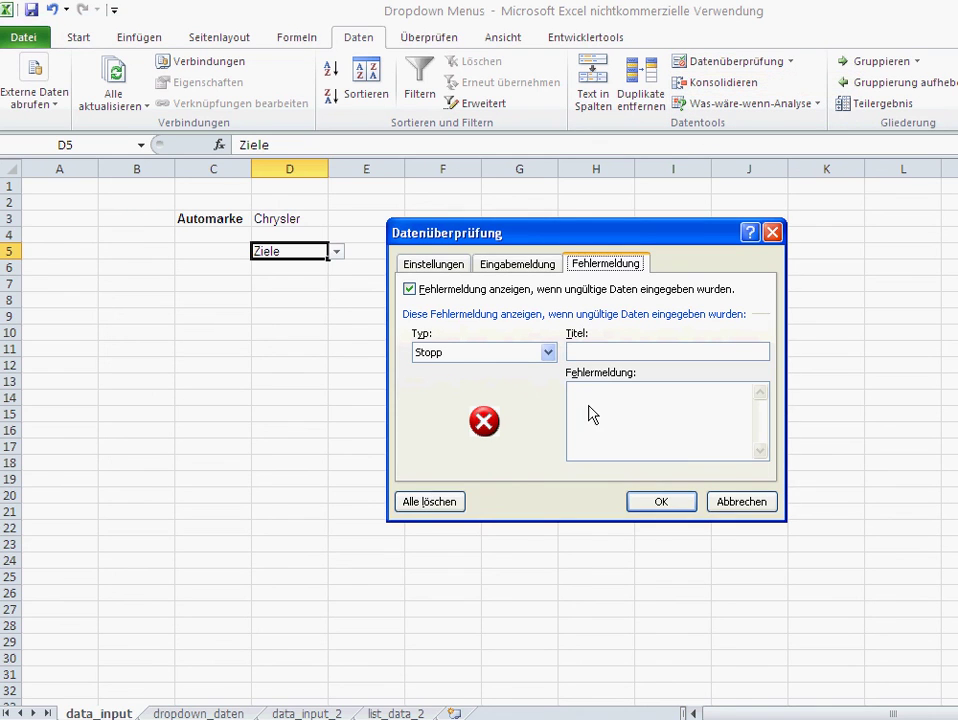
click(431, 502)
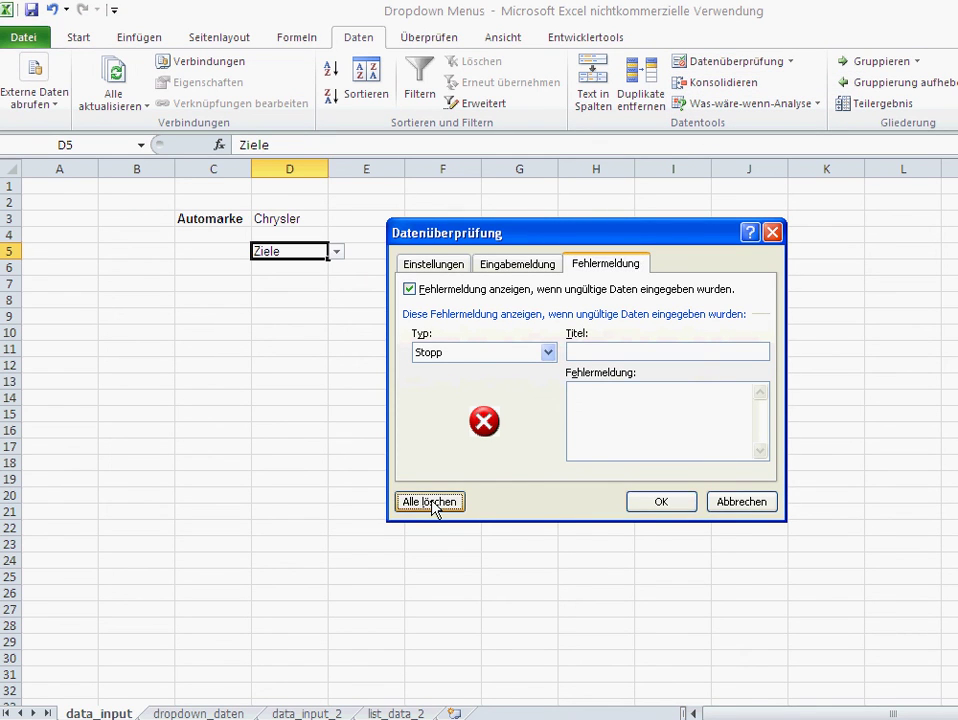
click(661, 501)
click(253, 381)
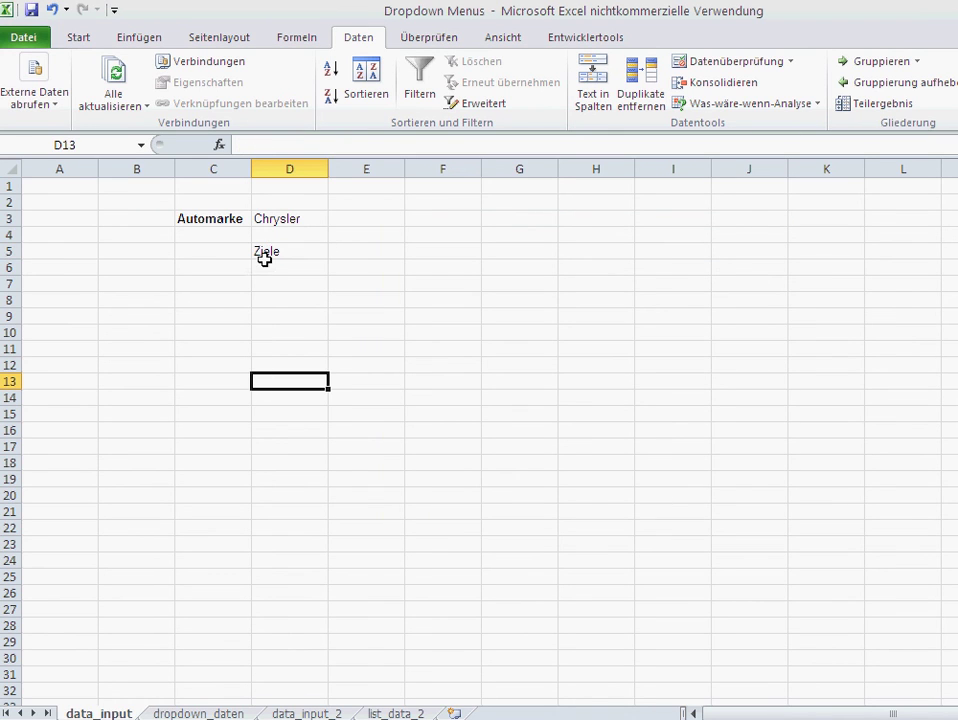